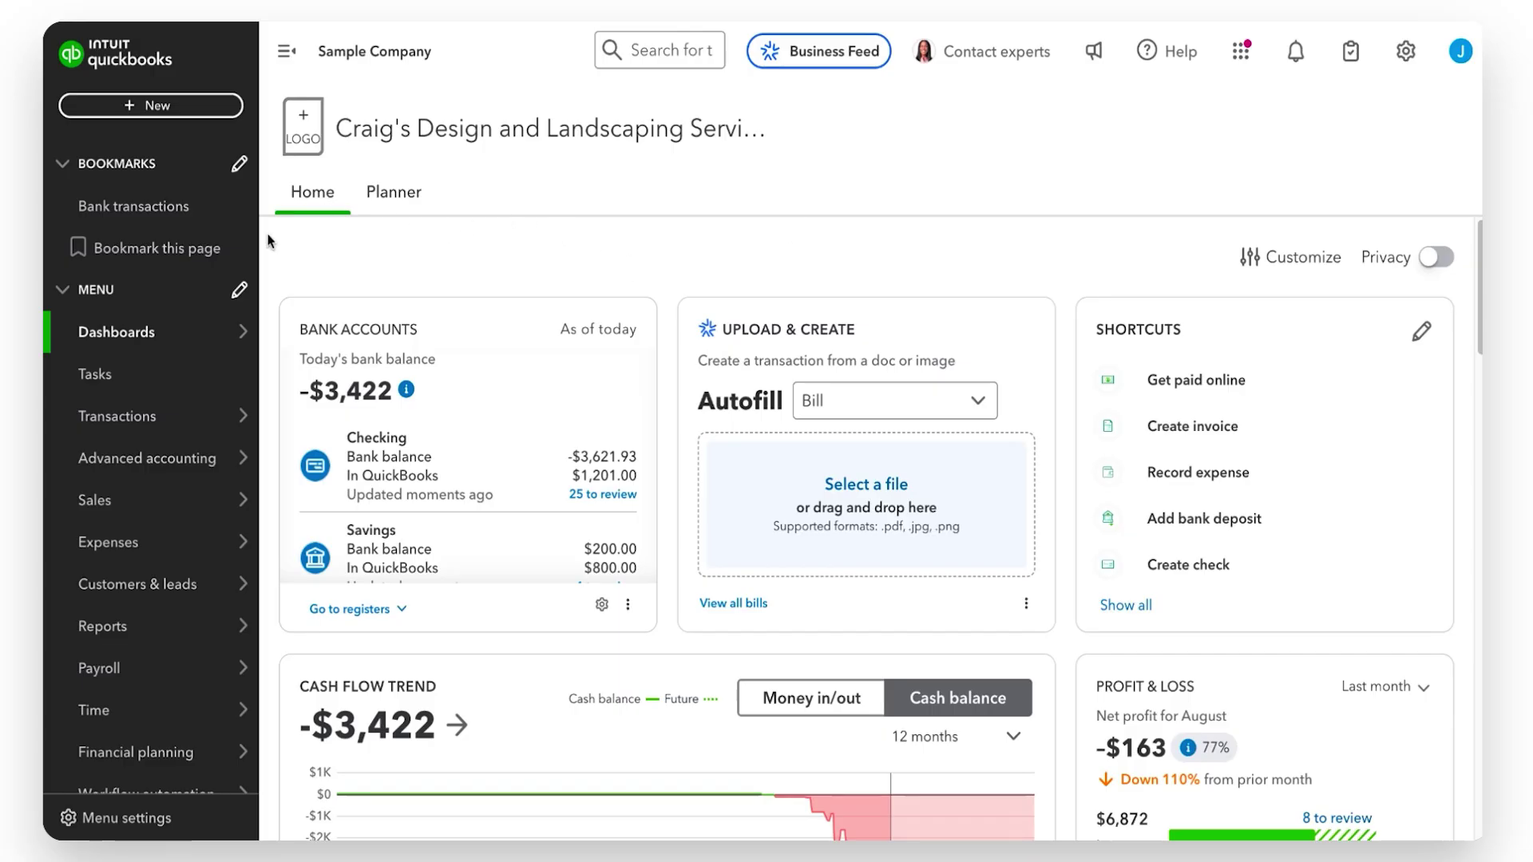
mouse_move(220, 659)
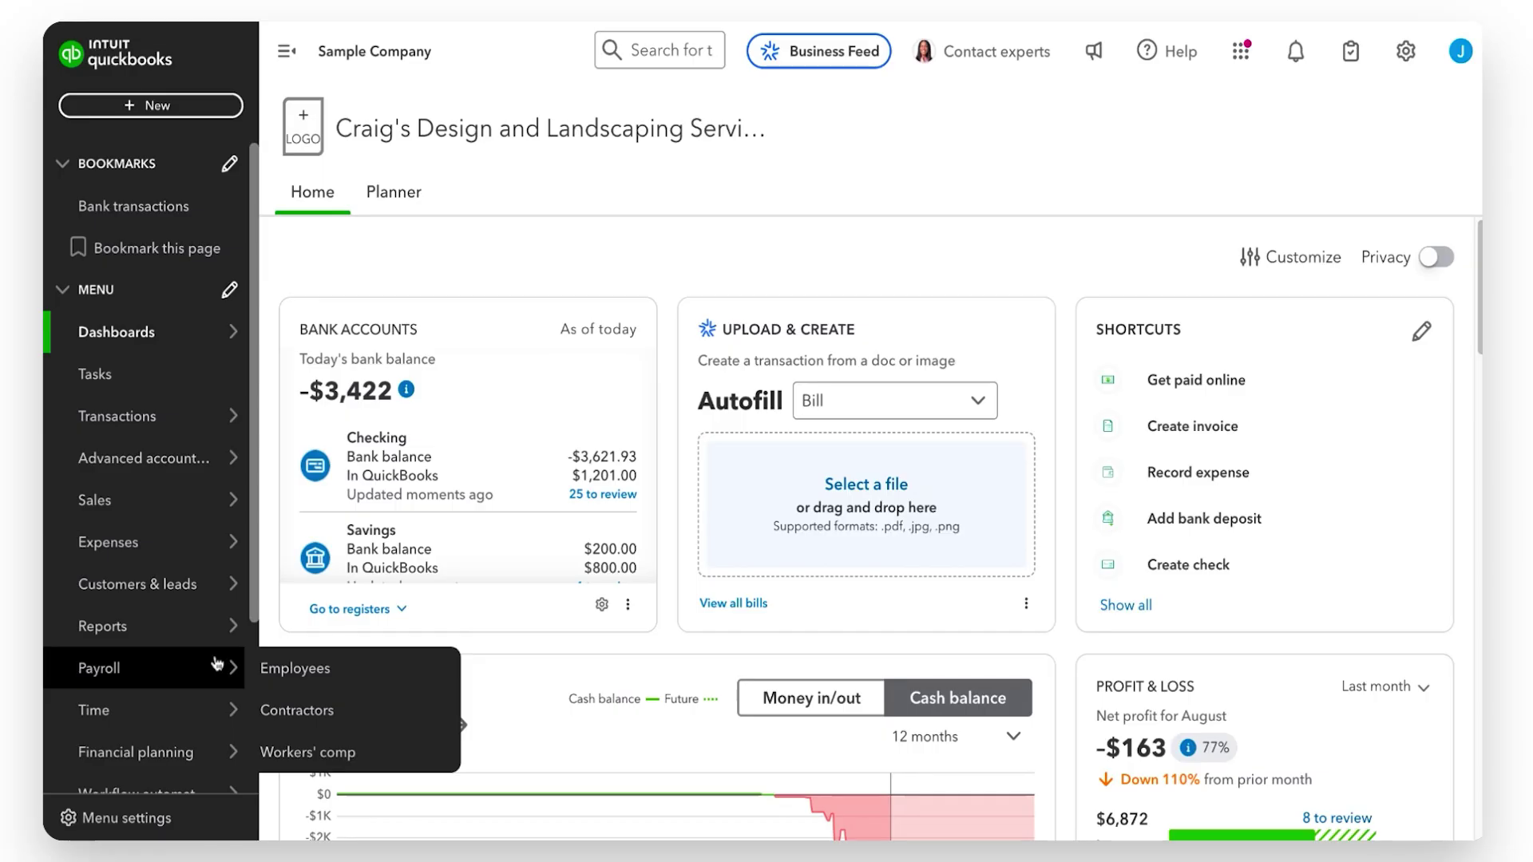
mouse_move(200, 710)
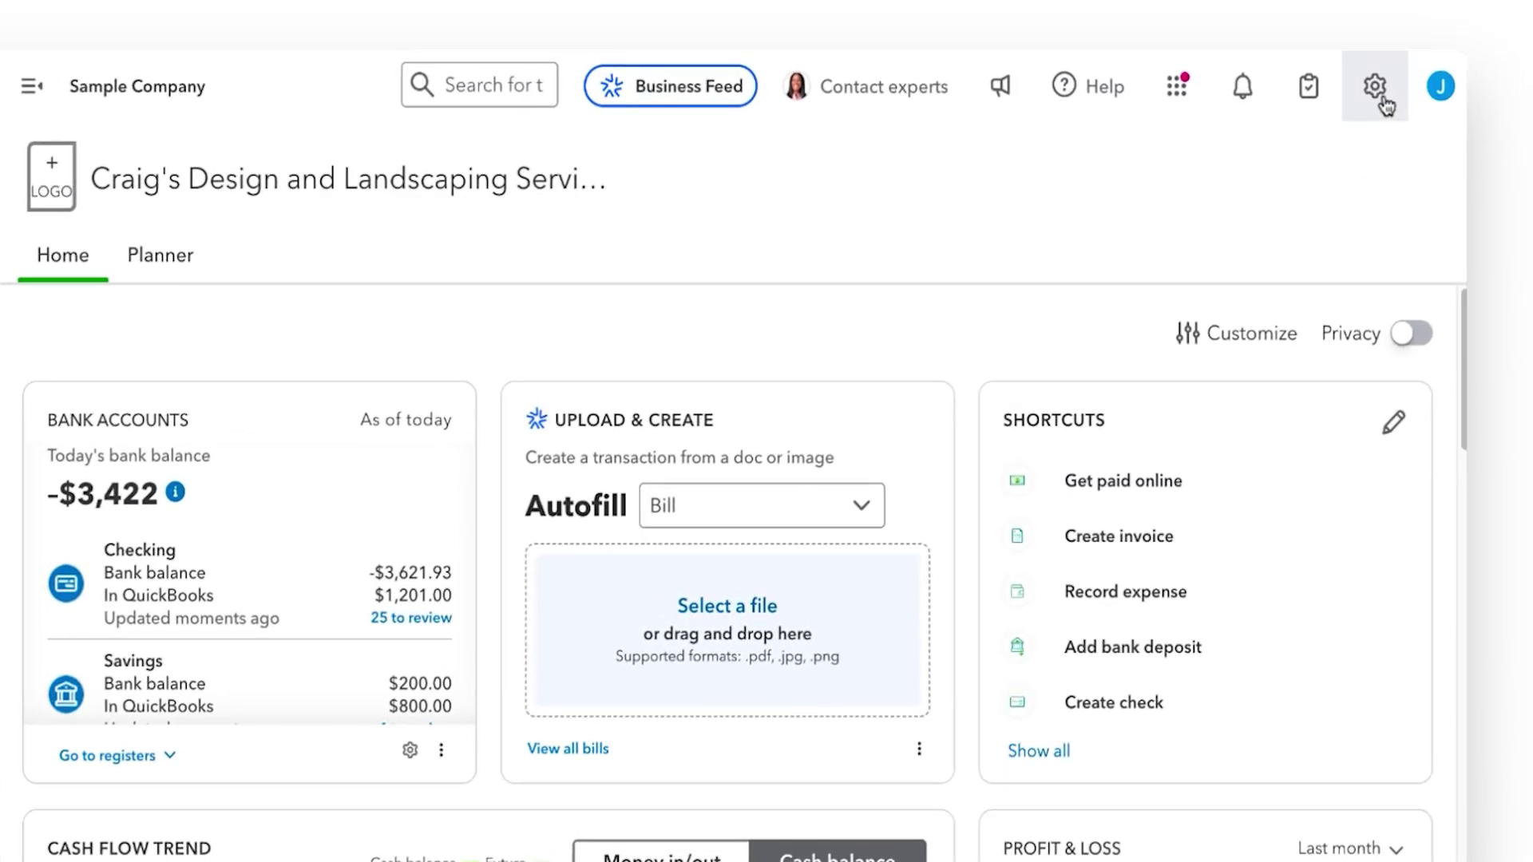
Turn on the Projects option for organizing job-related activity in the advanced account settings, save it and close the settings
click(1385, 105)
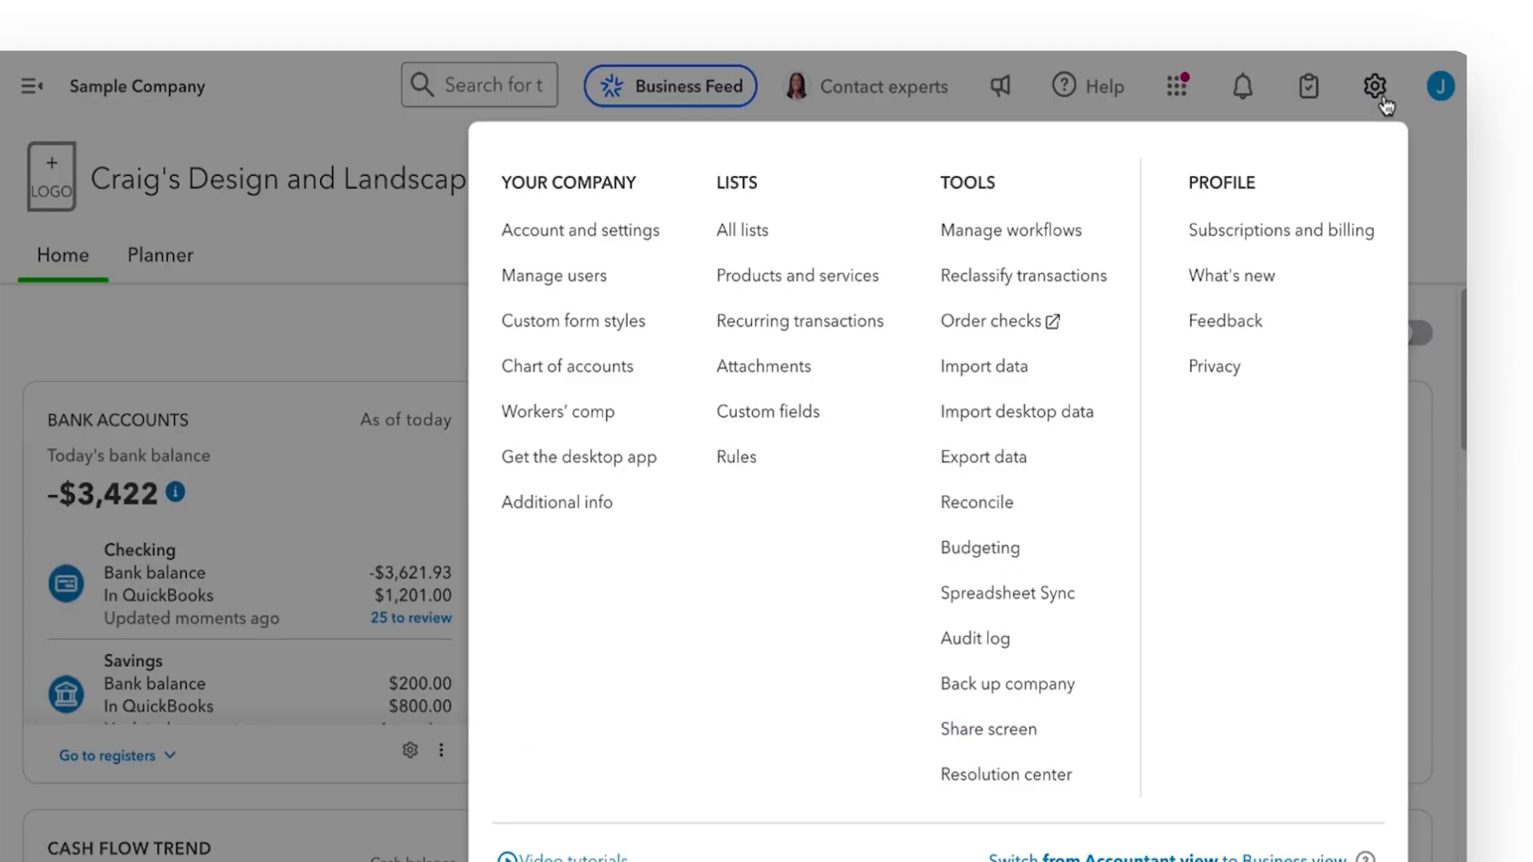
click(612, 232)
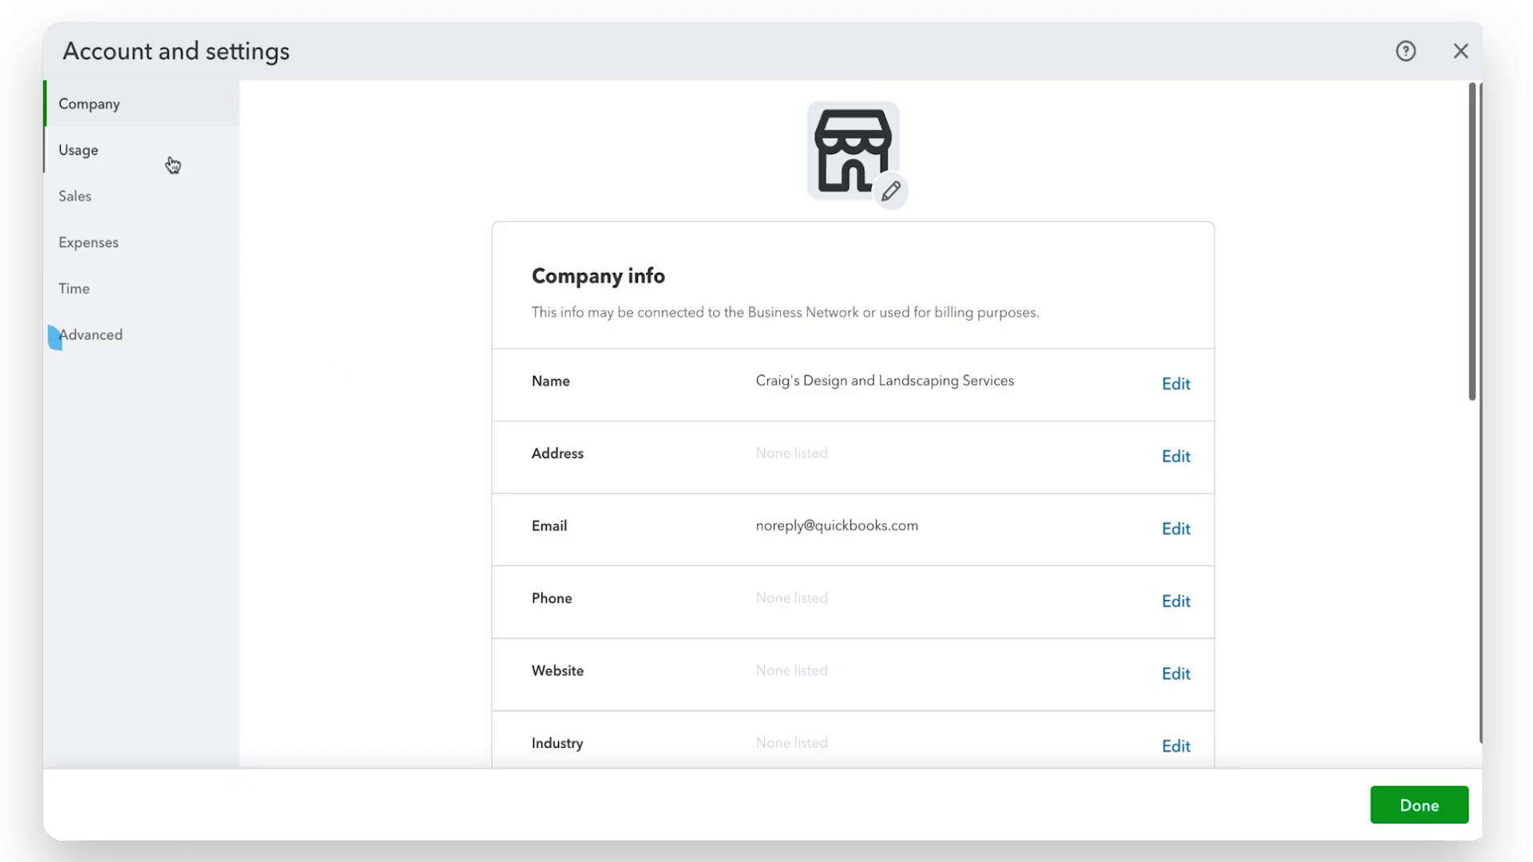
click(148, 350)
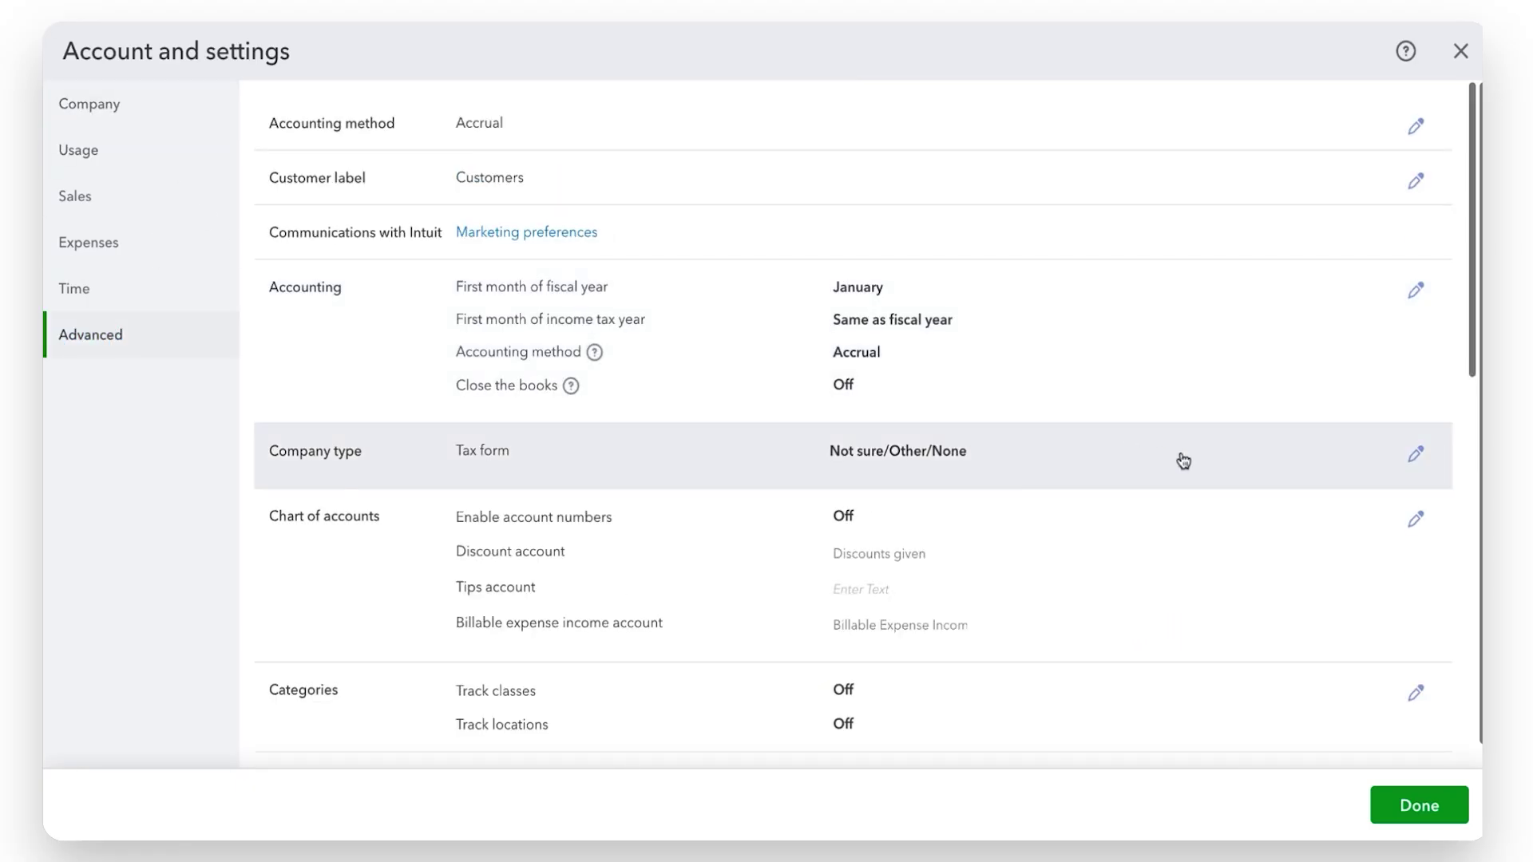
scroll(1184, 460, down, 1)
scroll(1184, 460, down, 5)
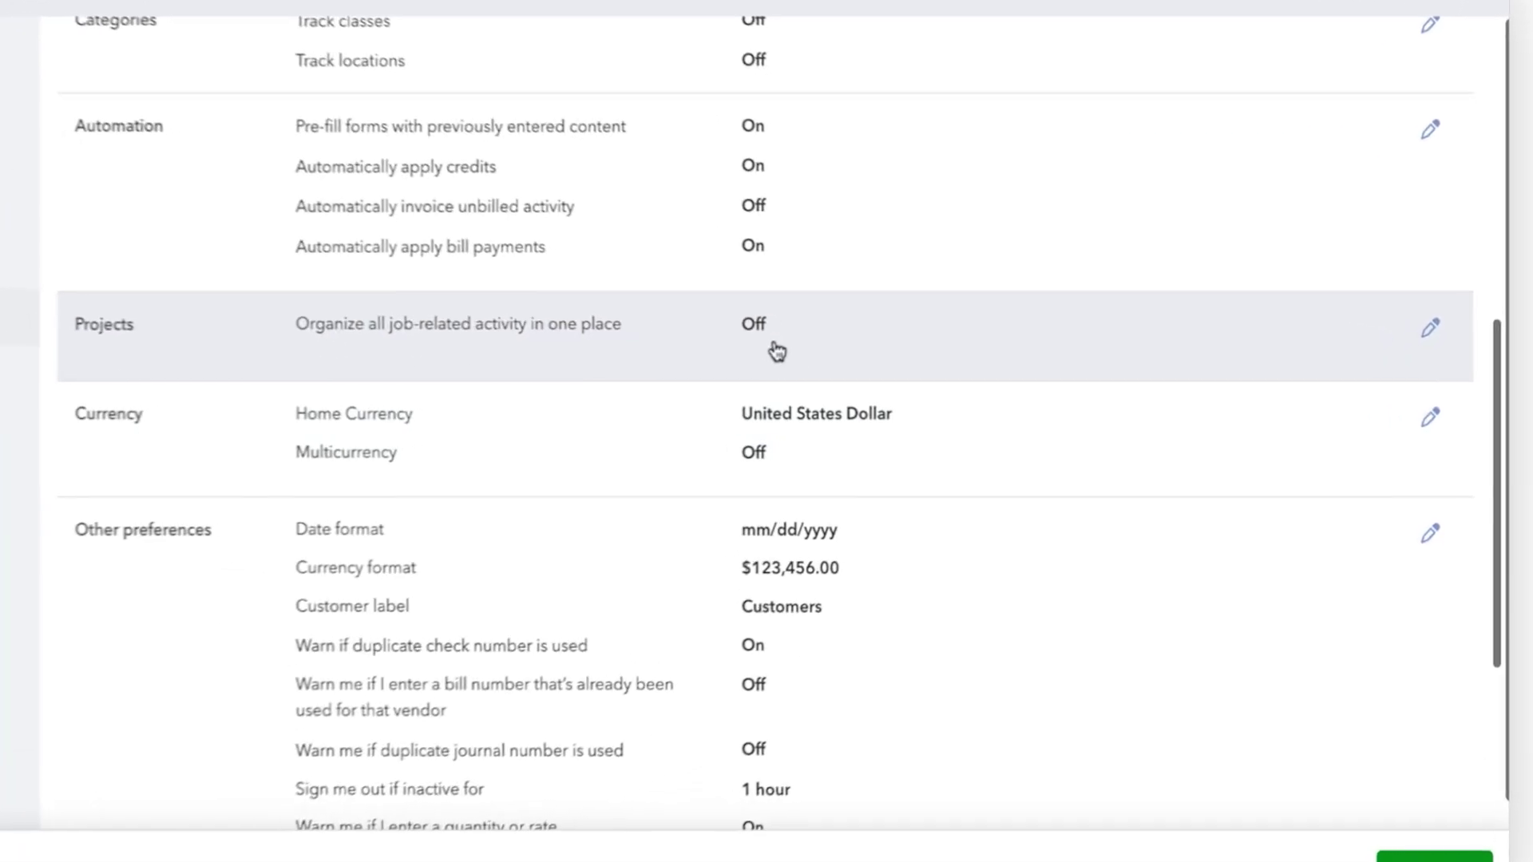
click(1434, 326)
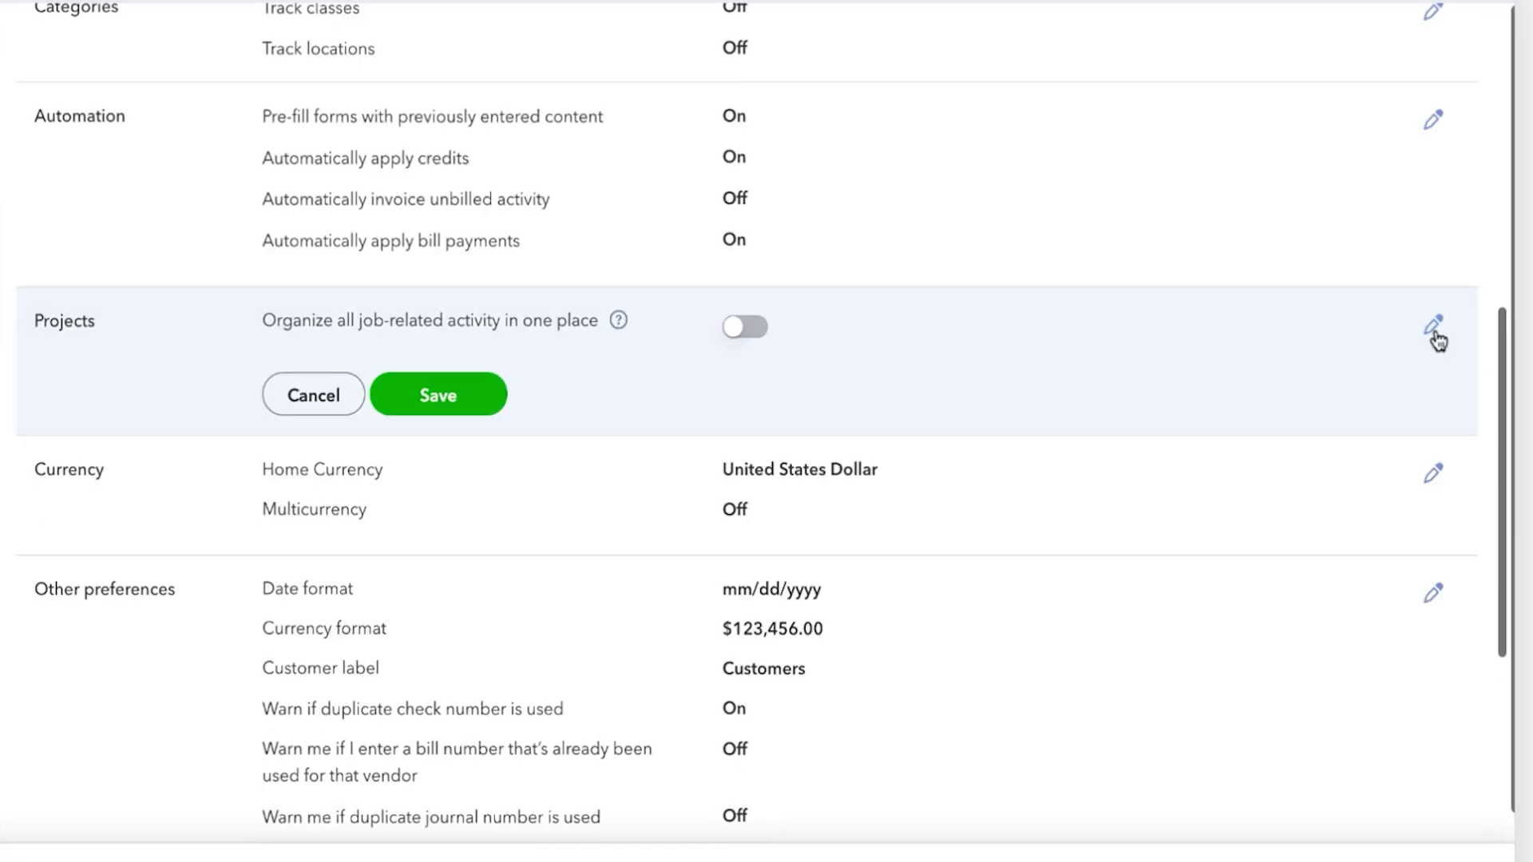
click(736, 334)
click(463, 400)
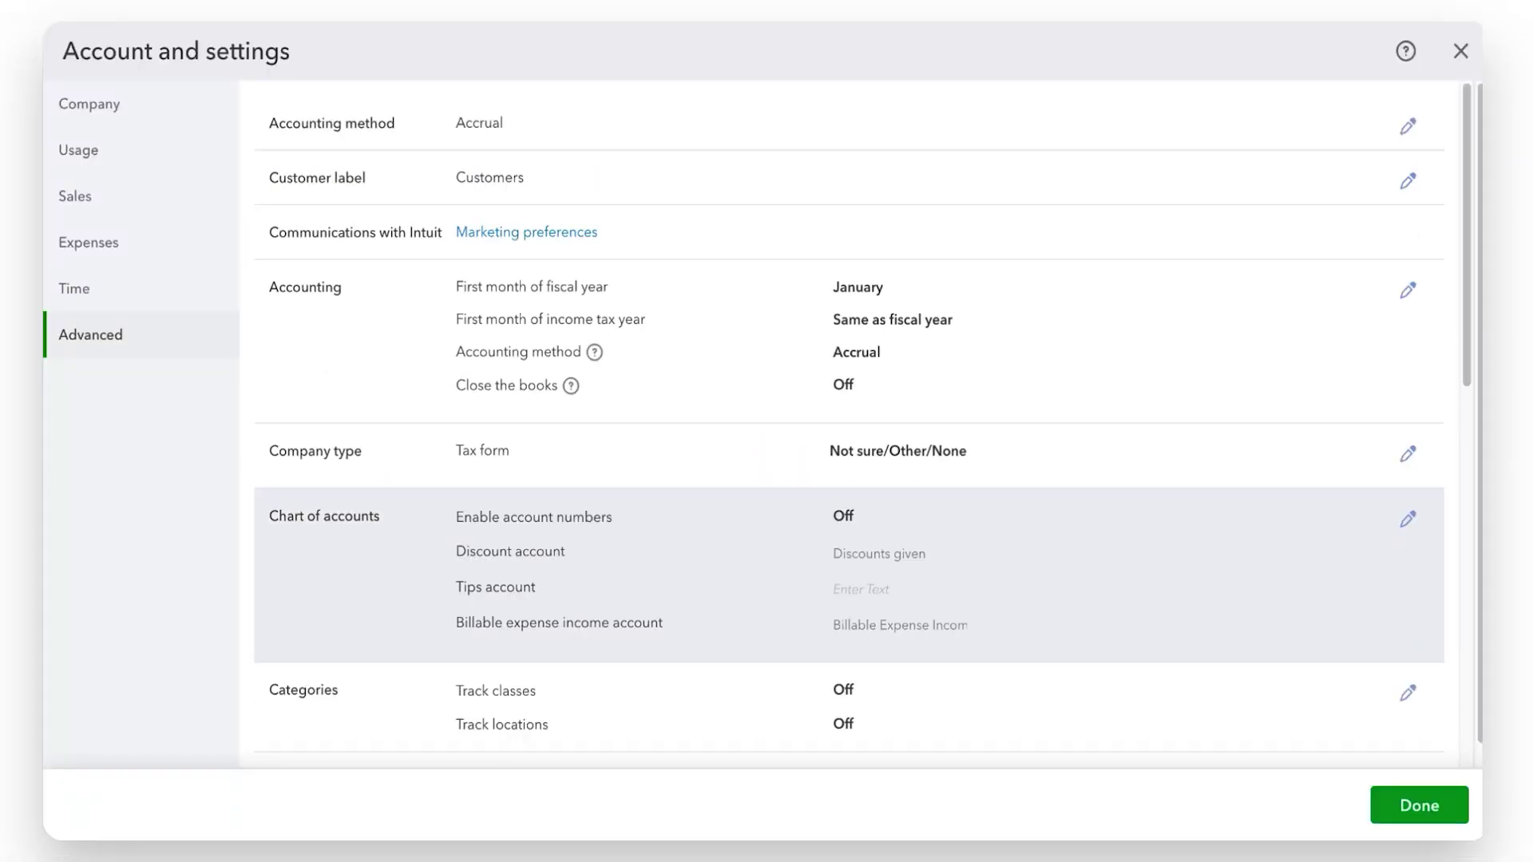
click(1429, 807)
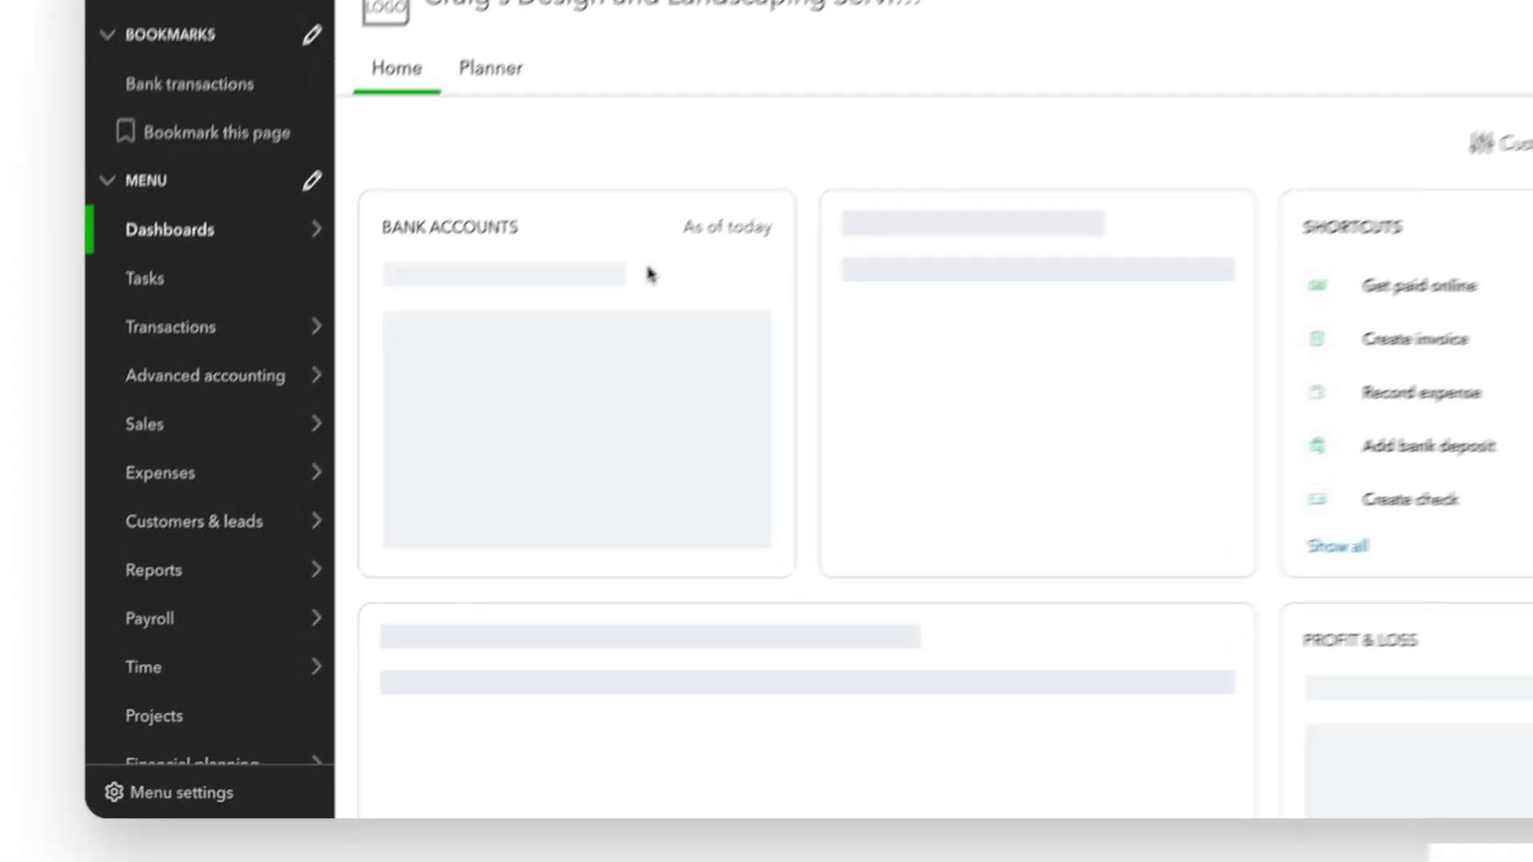
Start a new project from the Projects page and collapse the Project Management Agent pane
mouse_move(220, 670)
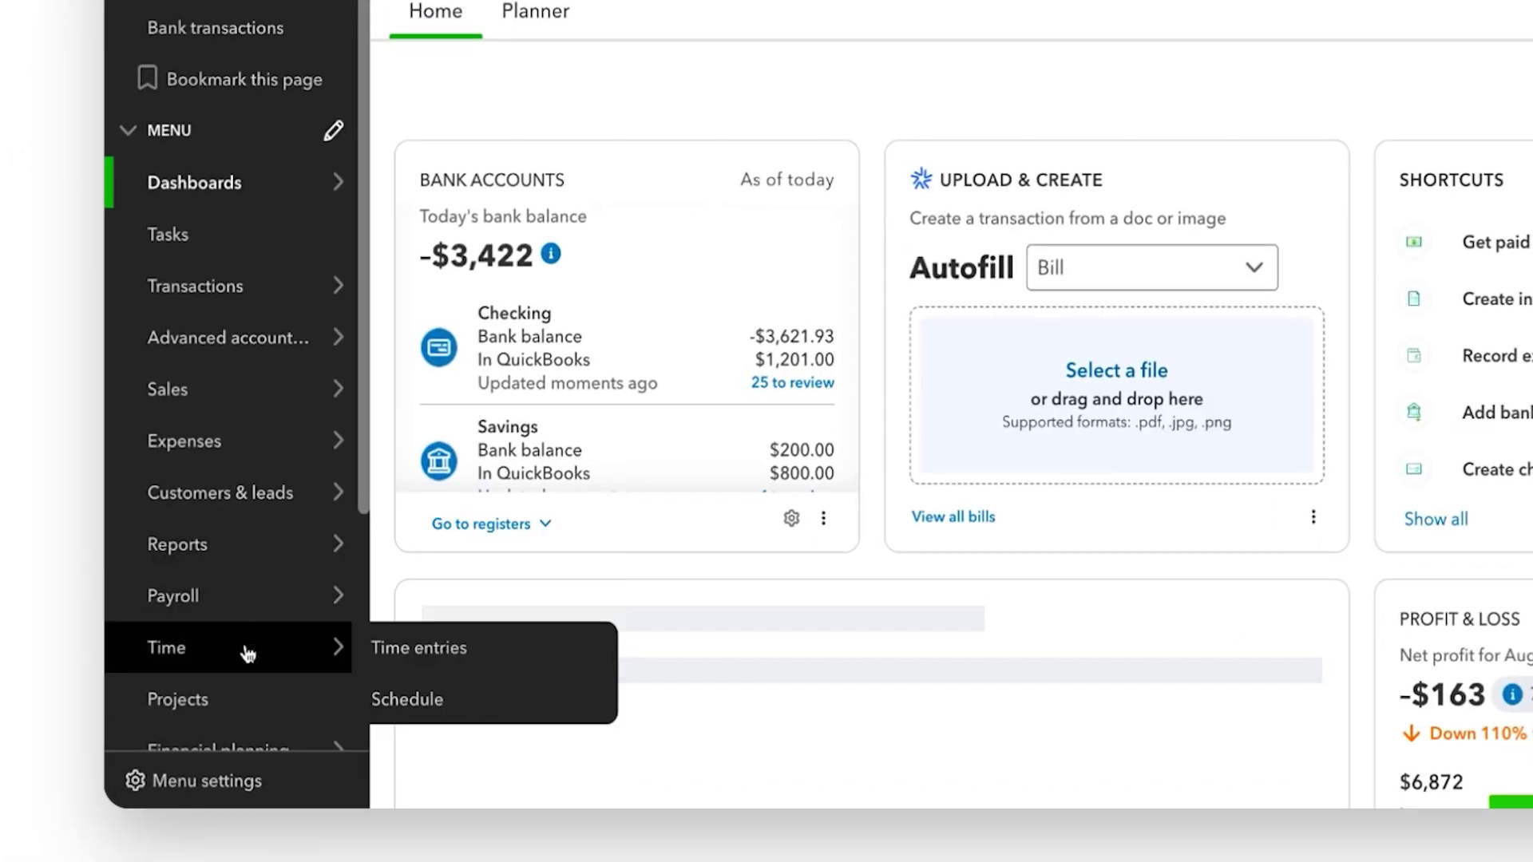
click(243, 703)
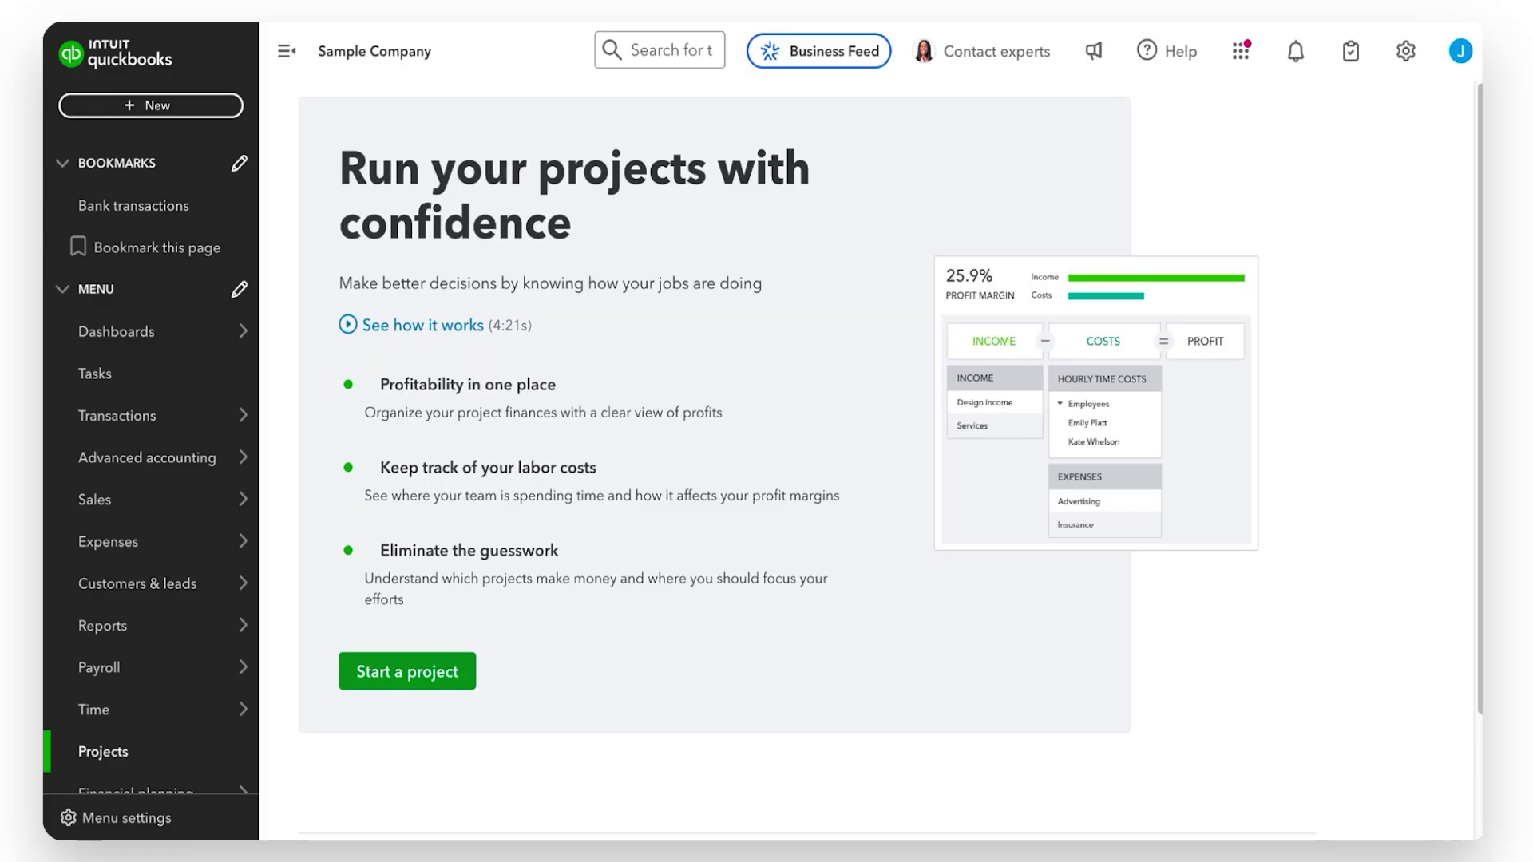
click(407, 681)
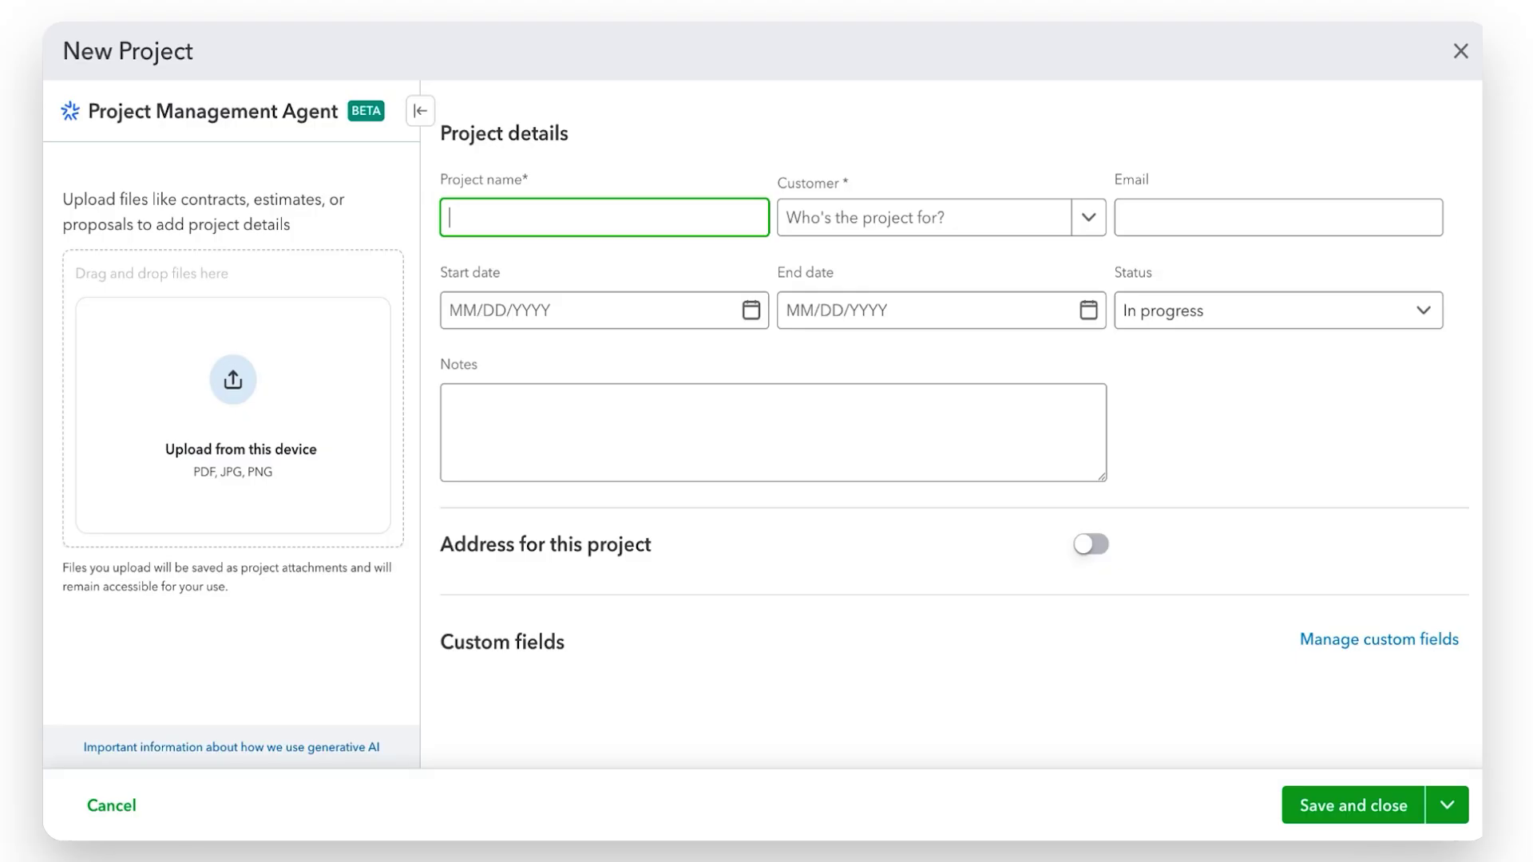
click(419, 117)
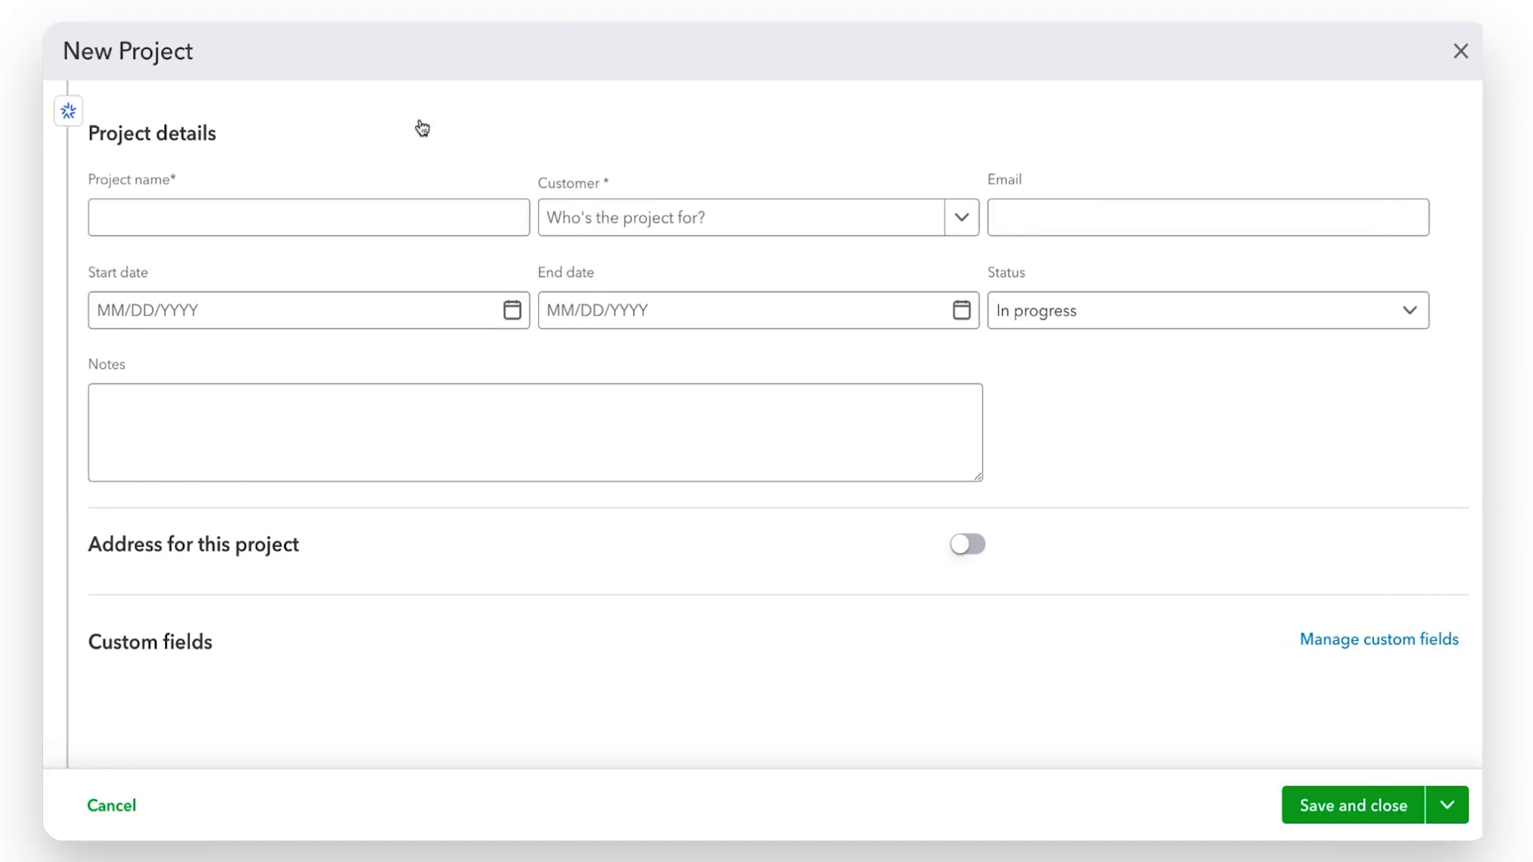
Name the project "Amy's Bird Sanctuary Renovation" and assign it to the customer Amy's Bird Sanctuary
click(351, 216)
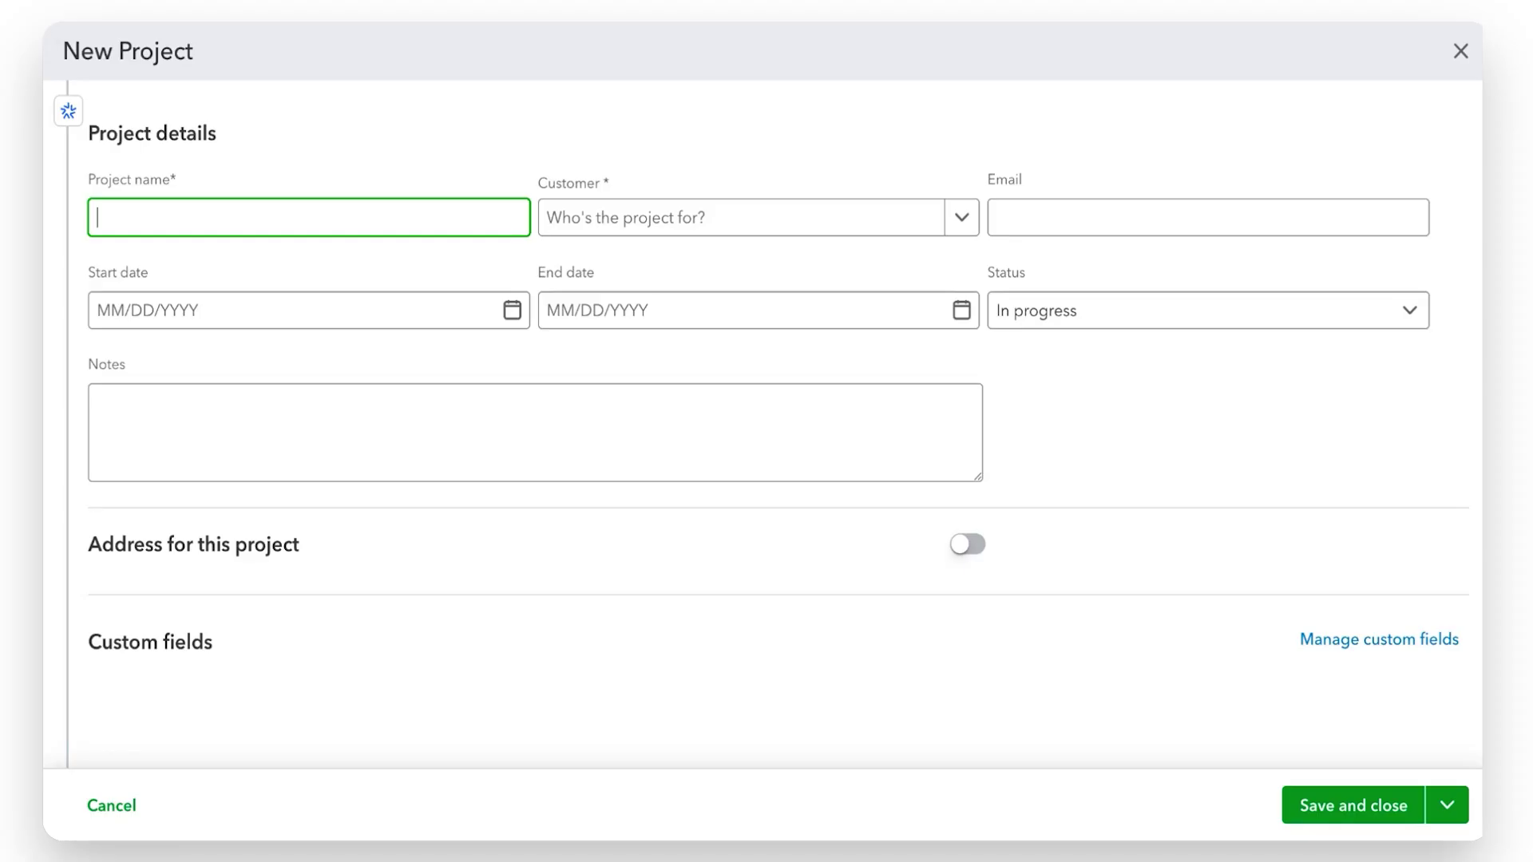
text(Amy's Bird Sanctuary Renovation)
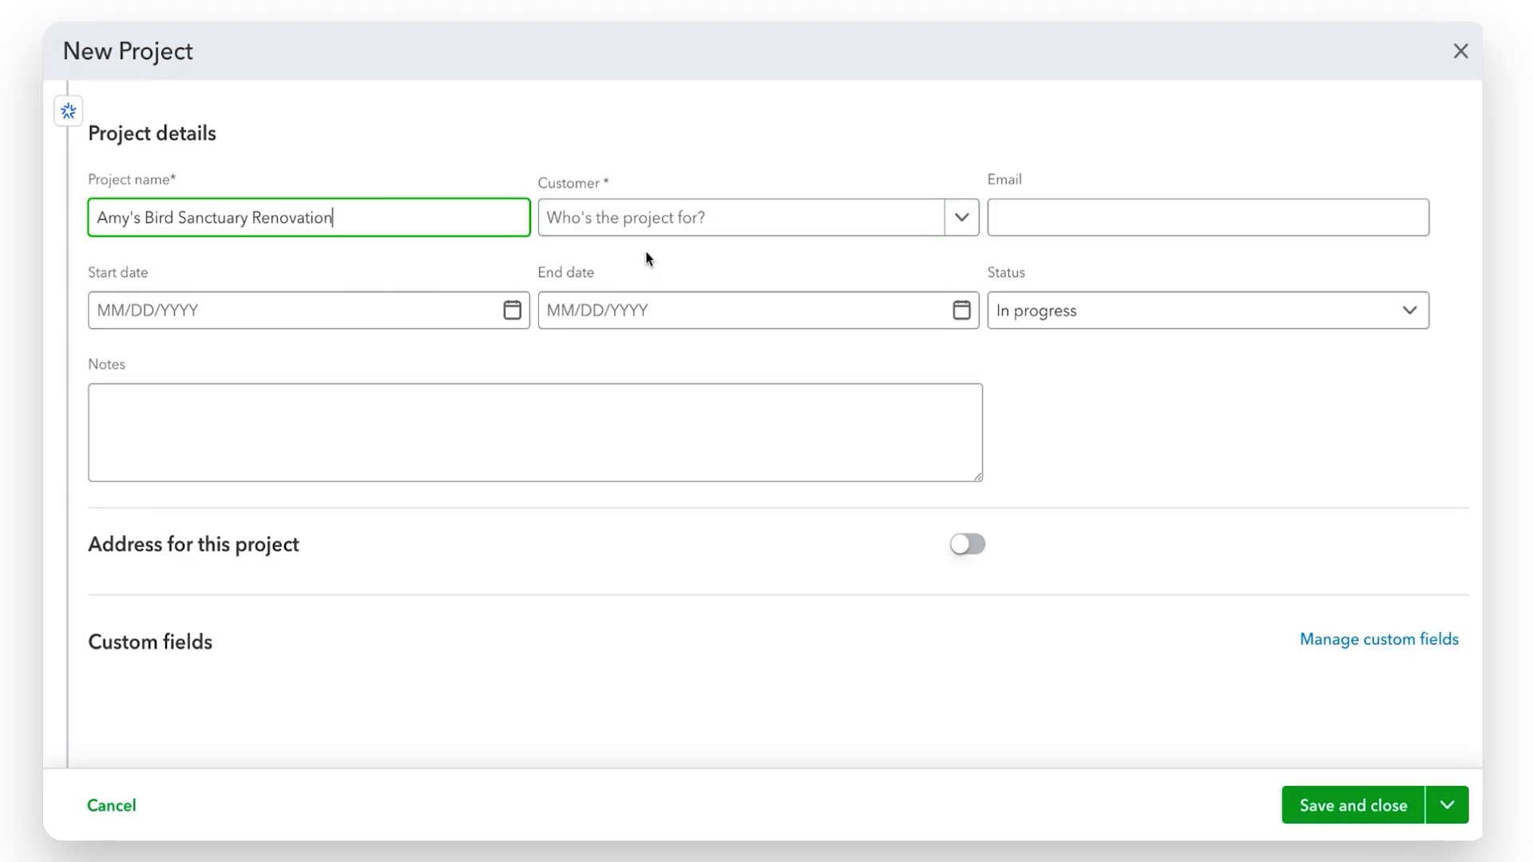
click(962, 223)
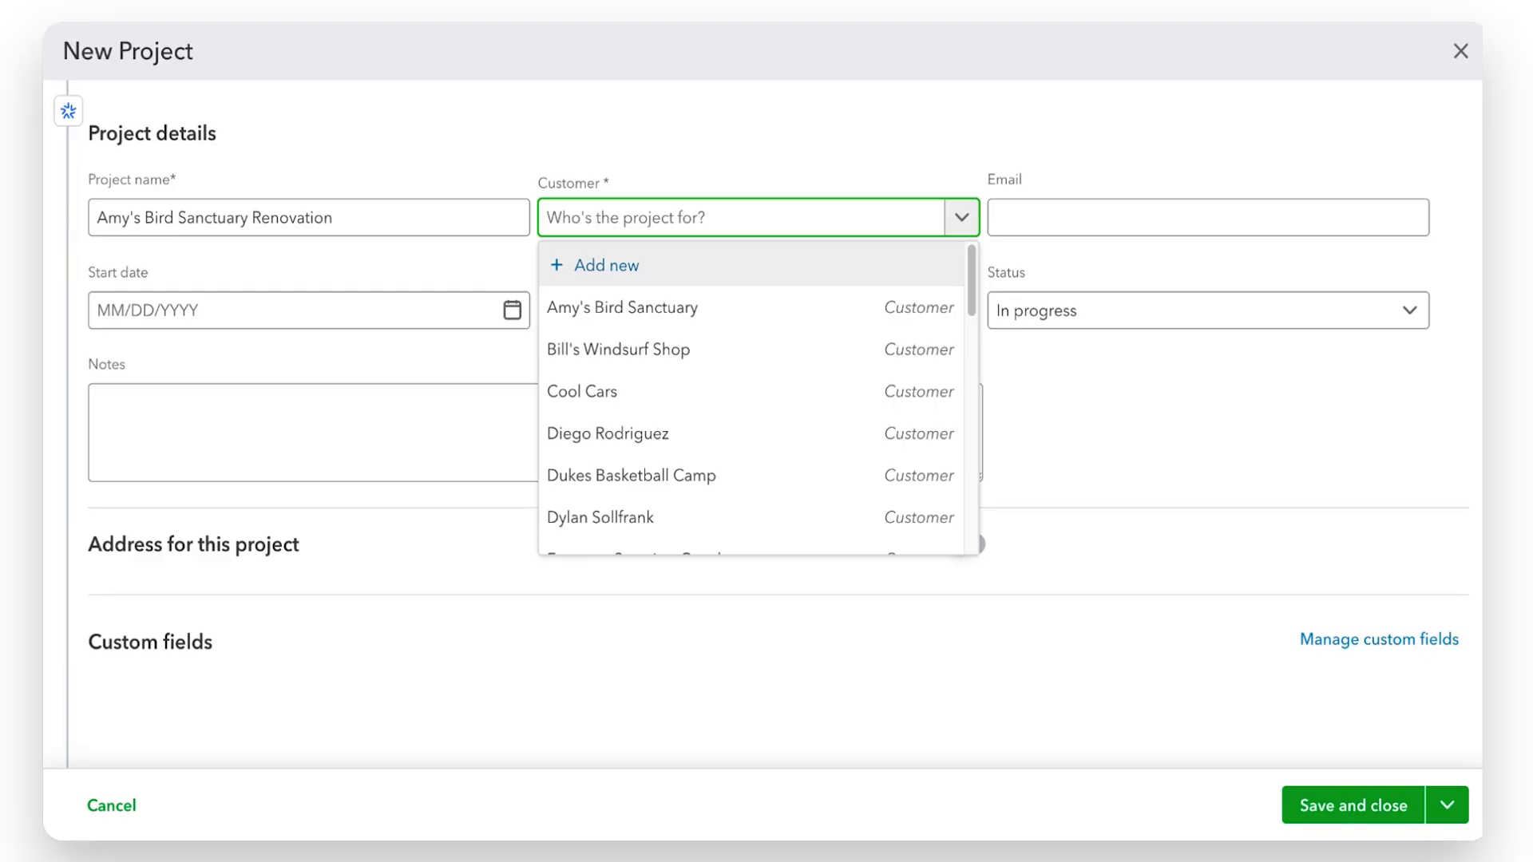
click(822, 317)
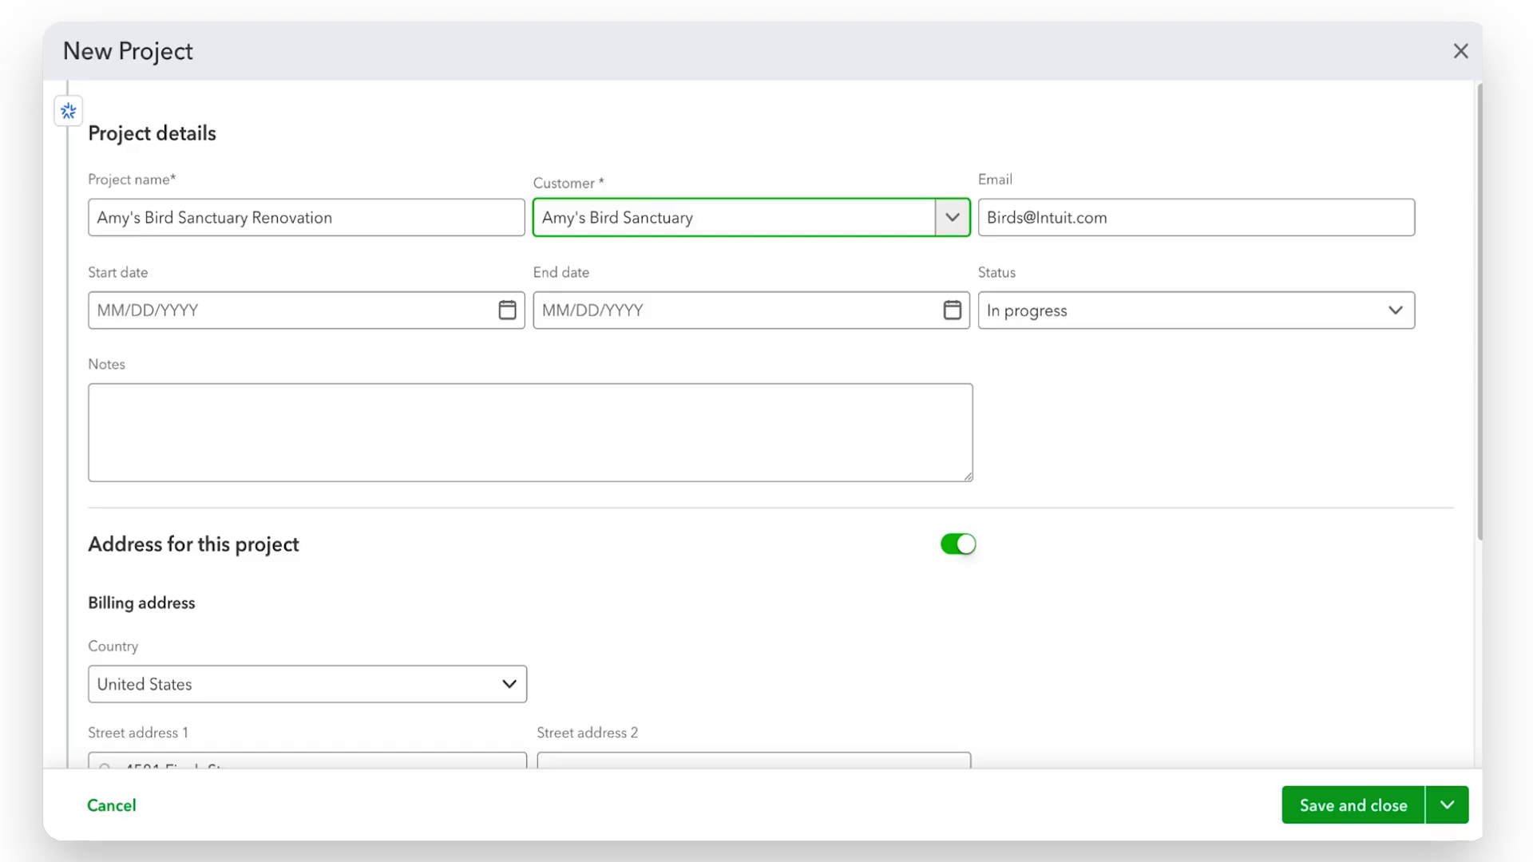
click(1166, 222)
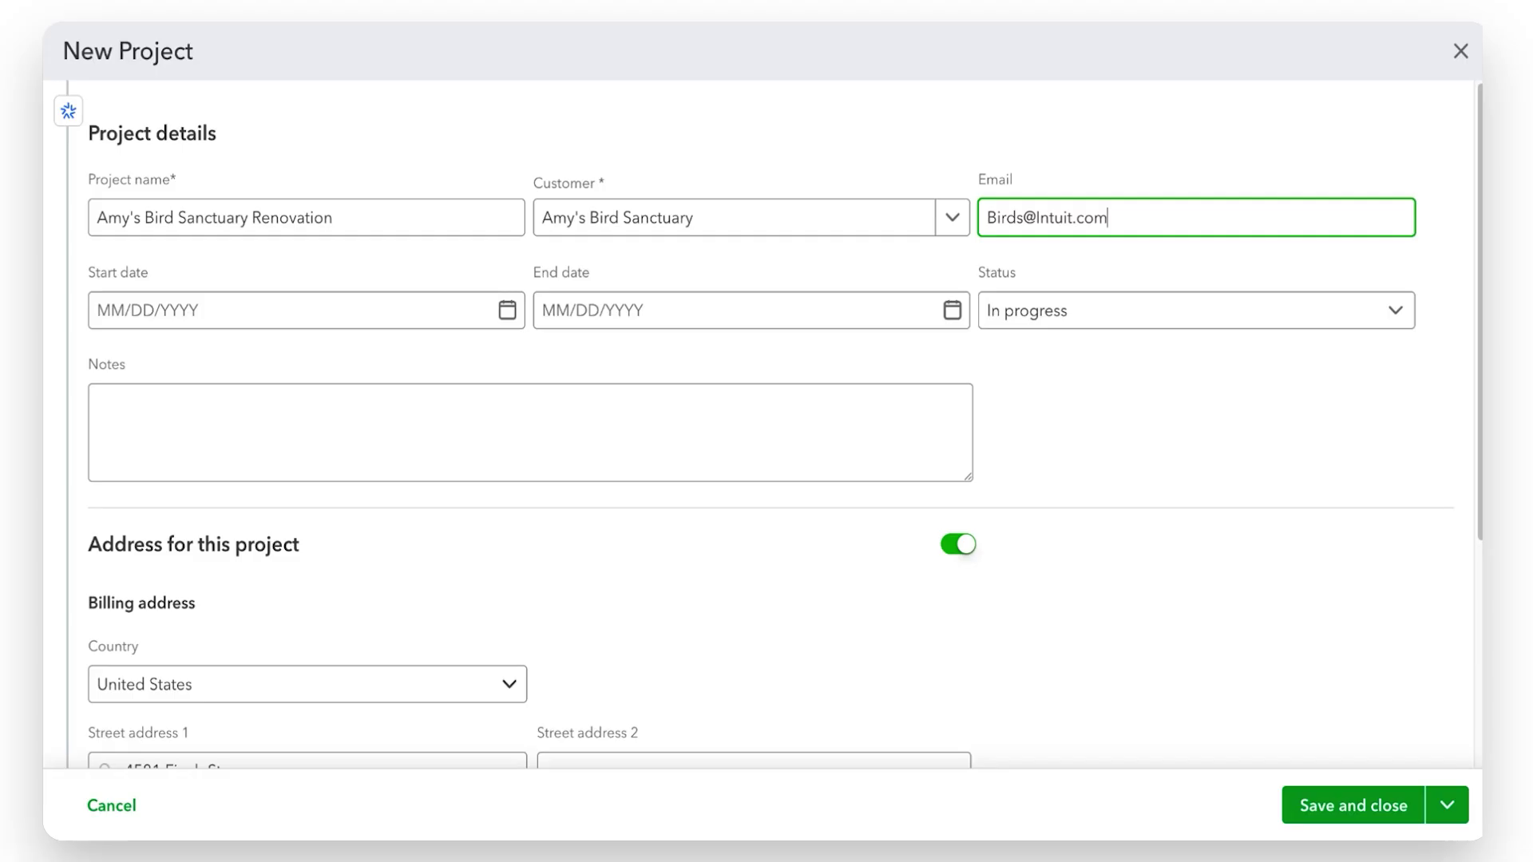
Set the project's start date to 09/22/2025
click(230, 320)
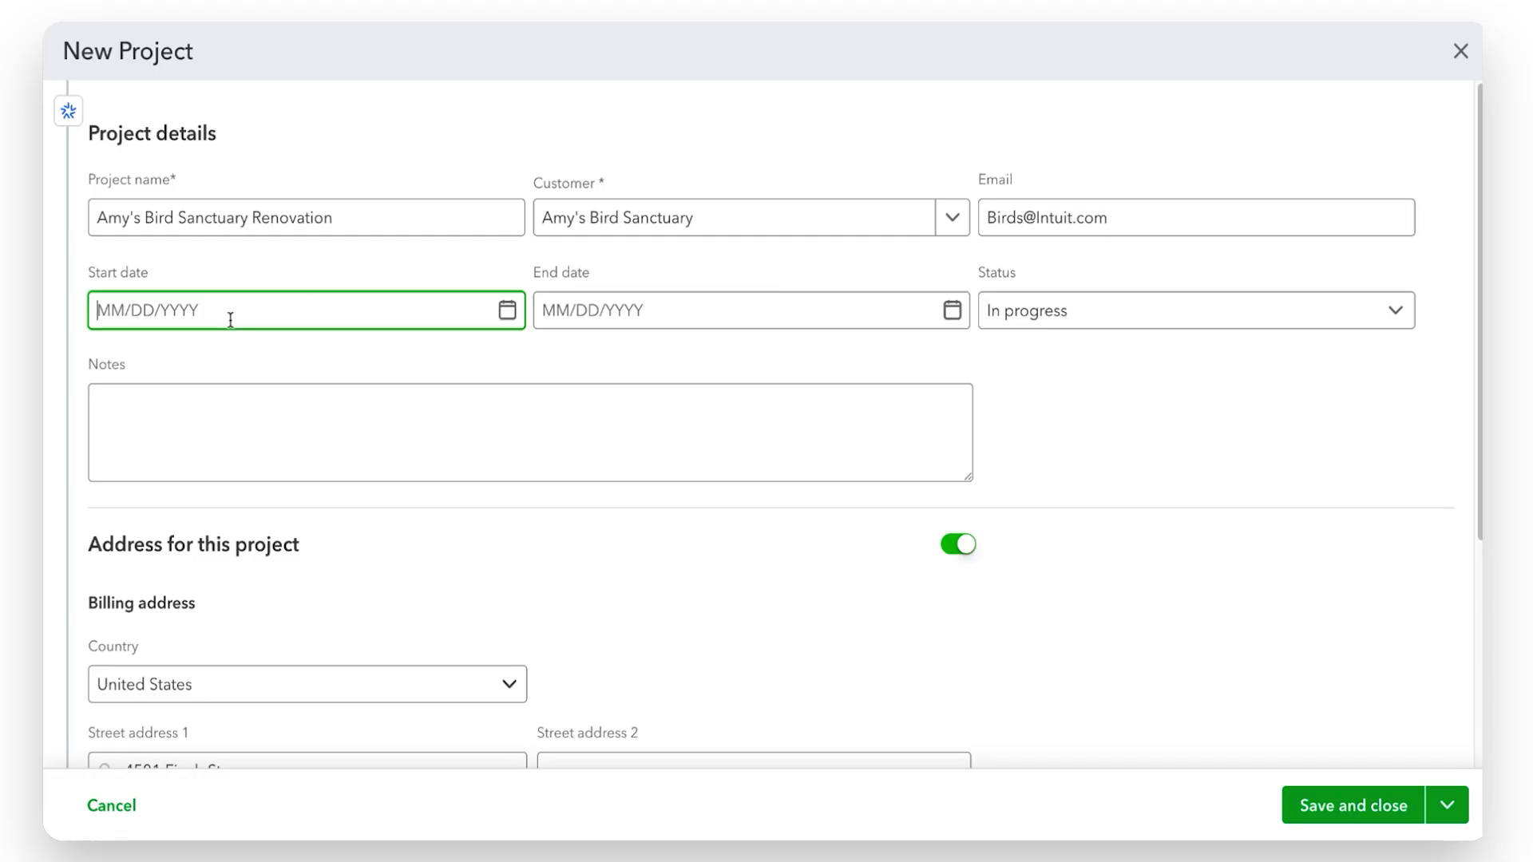
click(512, 323)
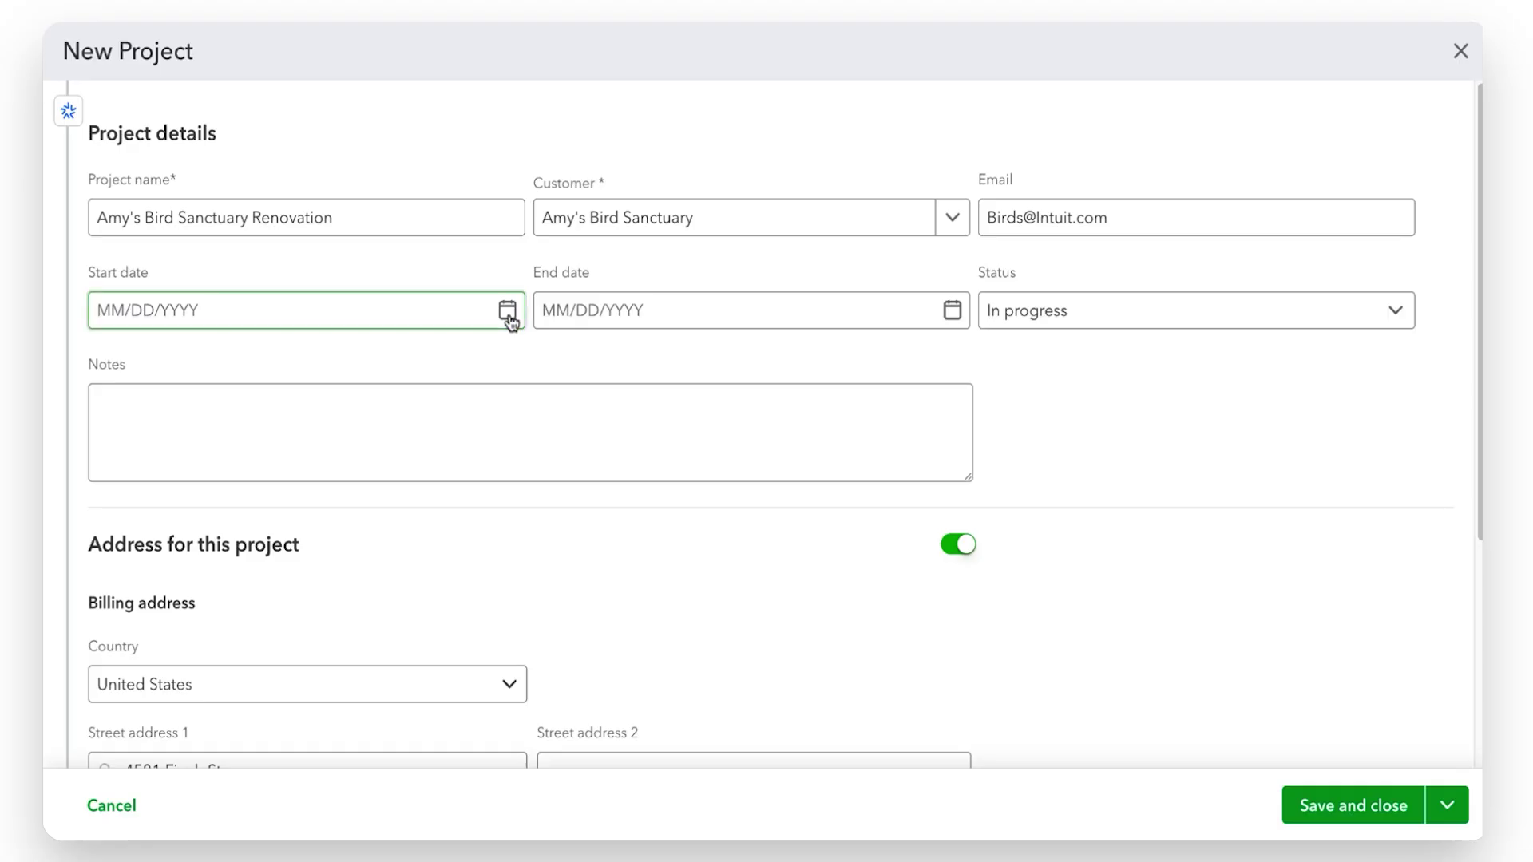
click(512, 323)
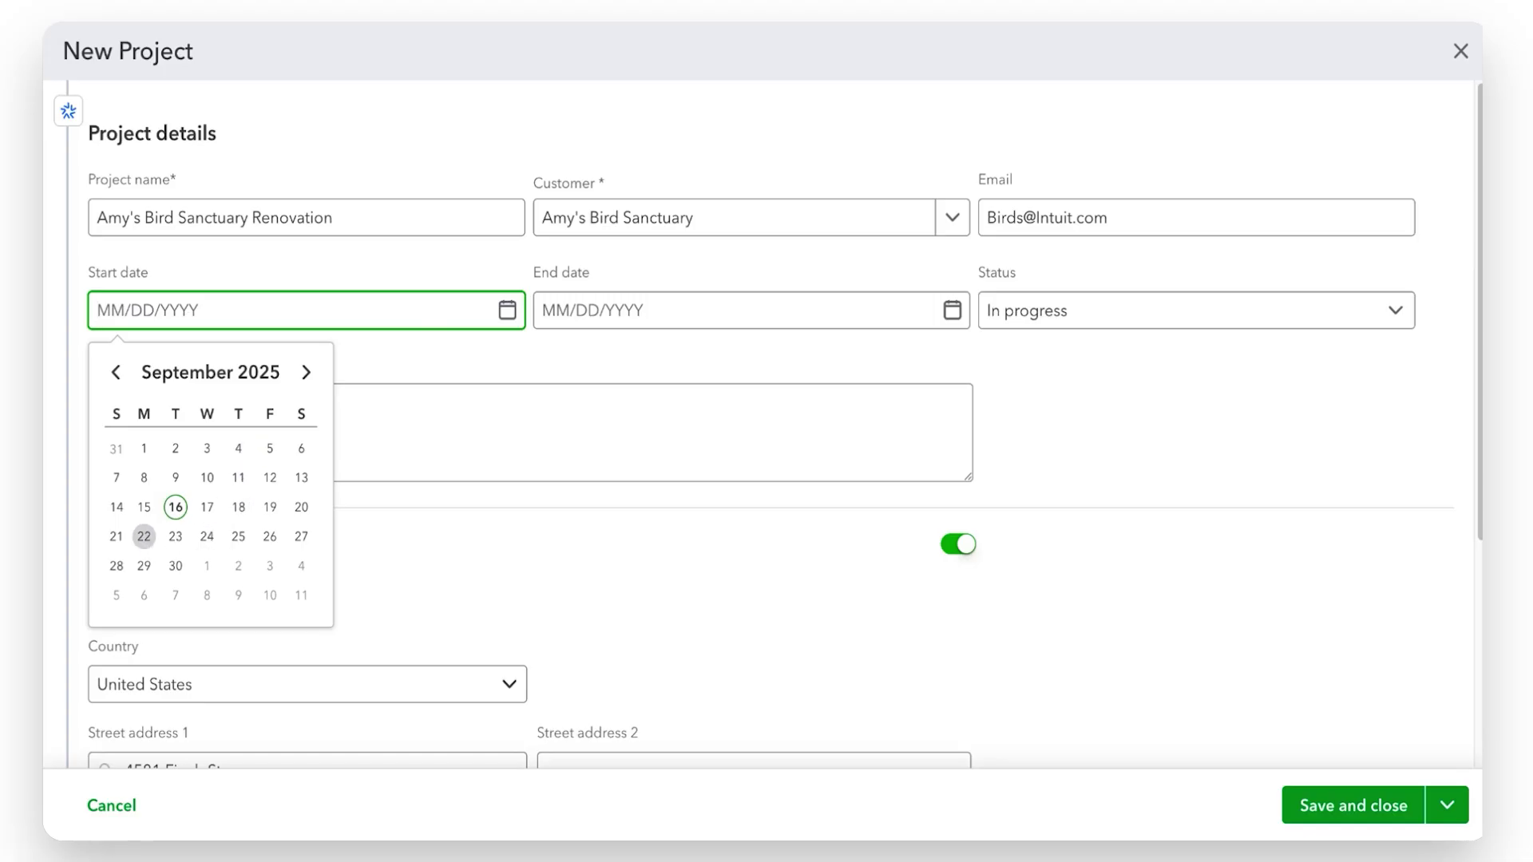
click(143, 535)
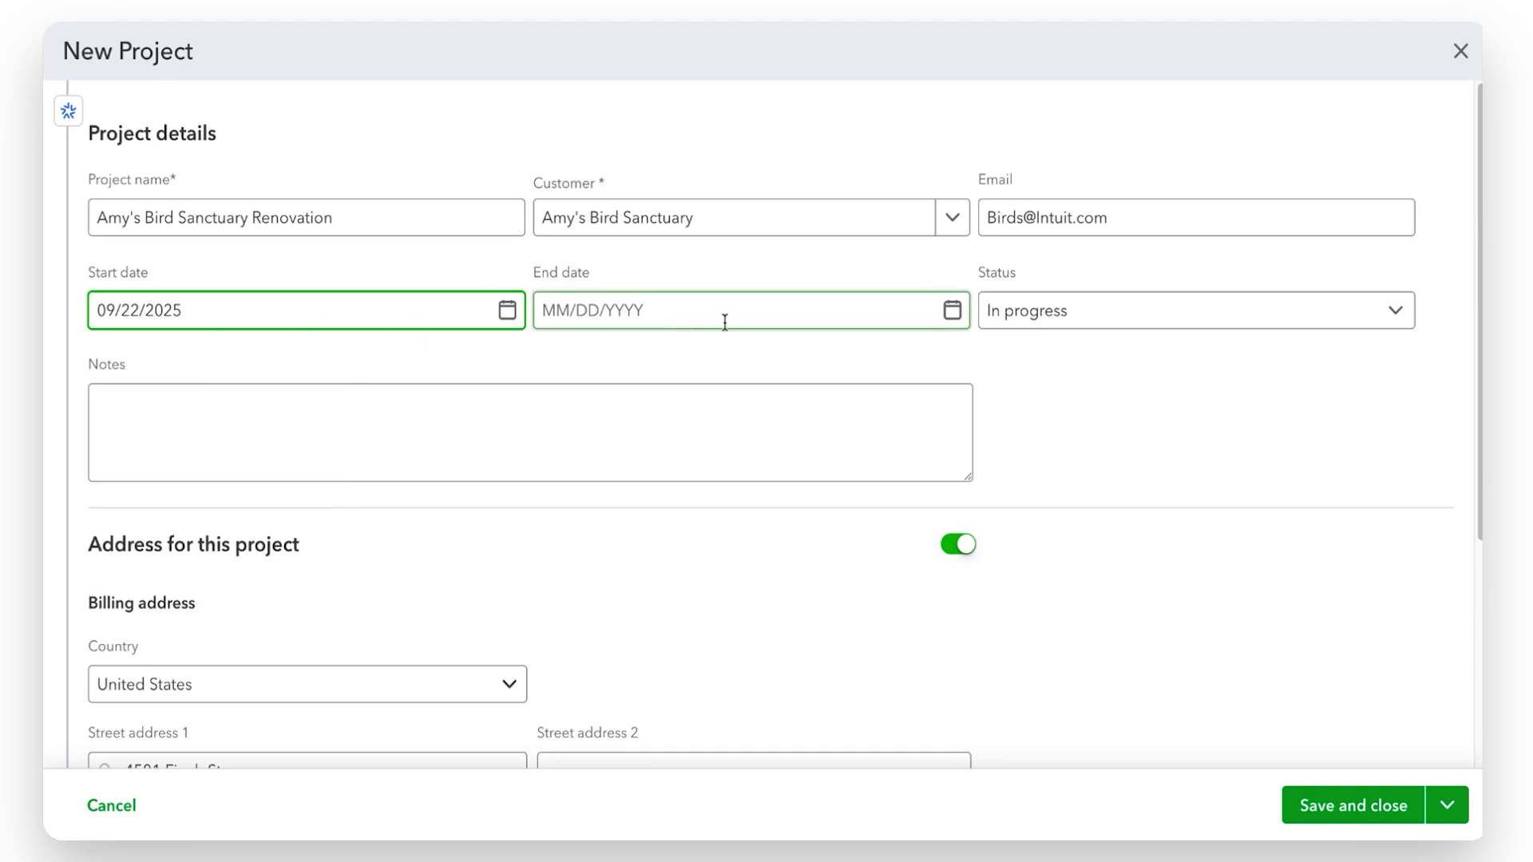
Set the project's end date to 10/06/2025 and its status to Not started
click(954, 312)
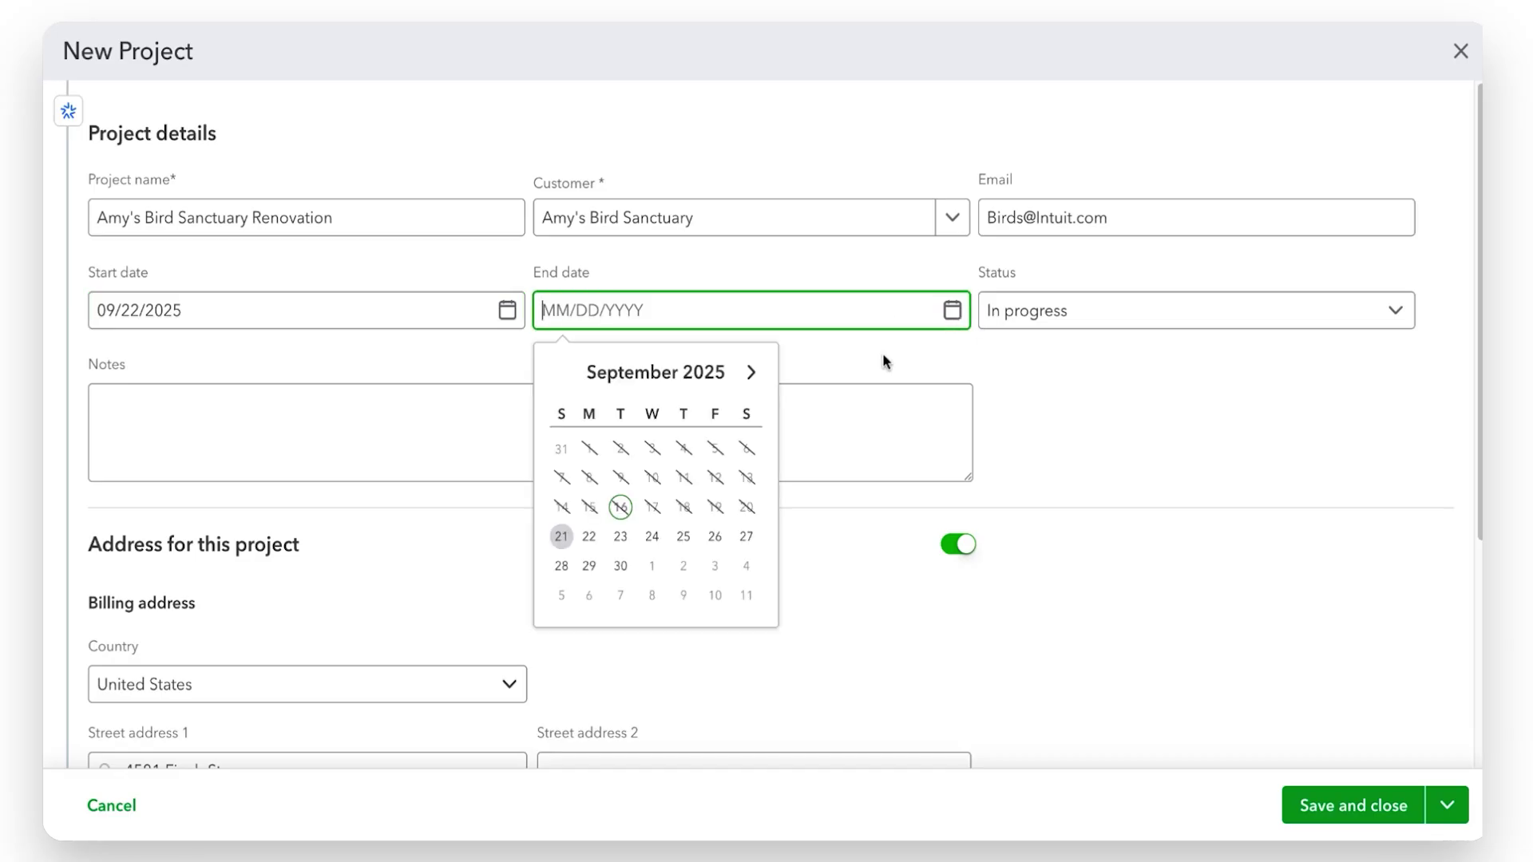
click(750, 373)
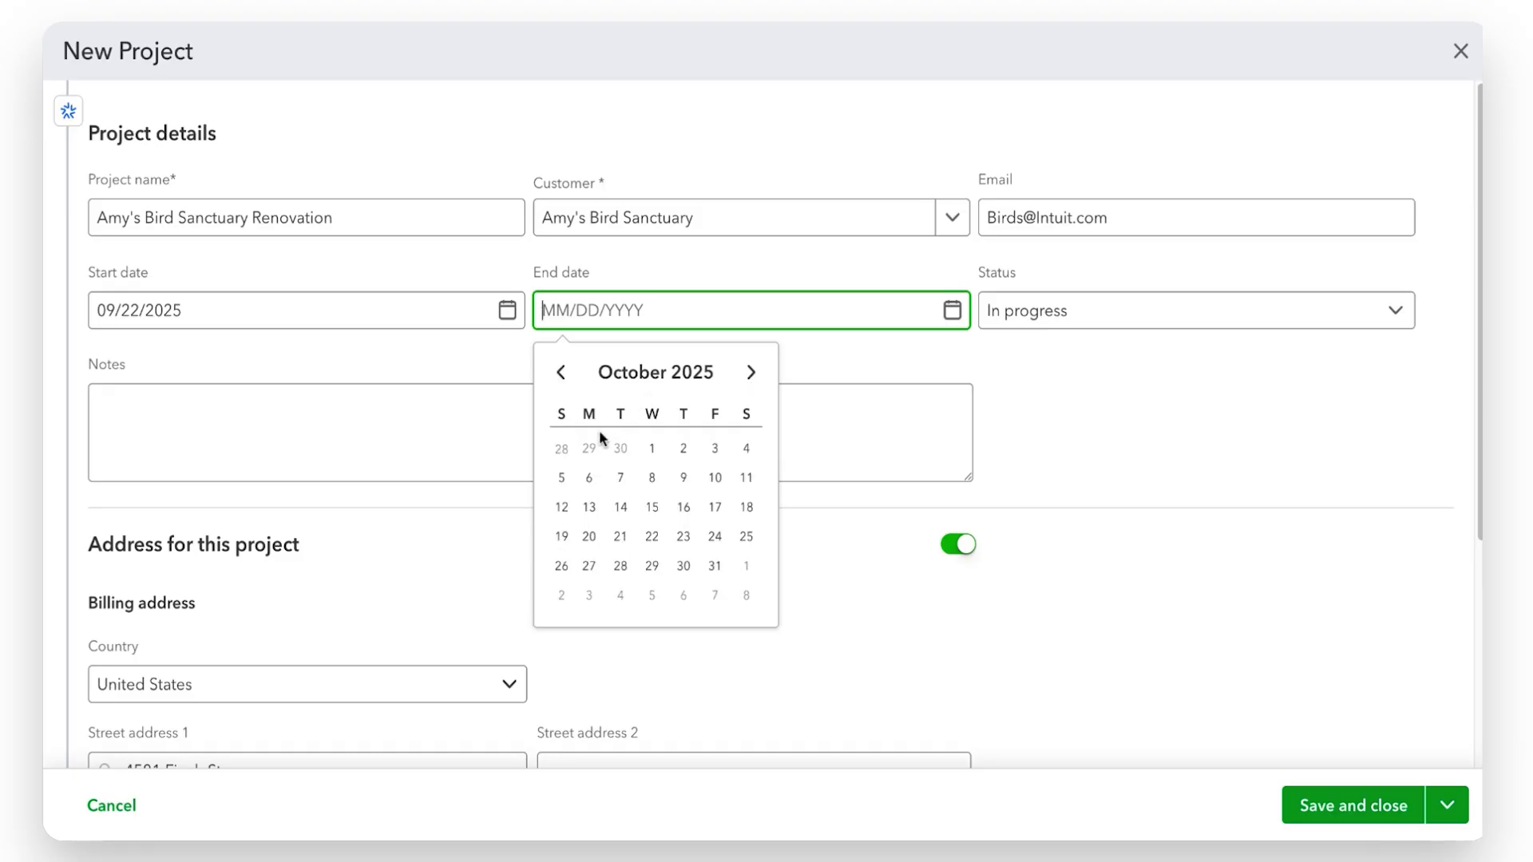
click(589, 479)
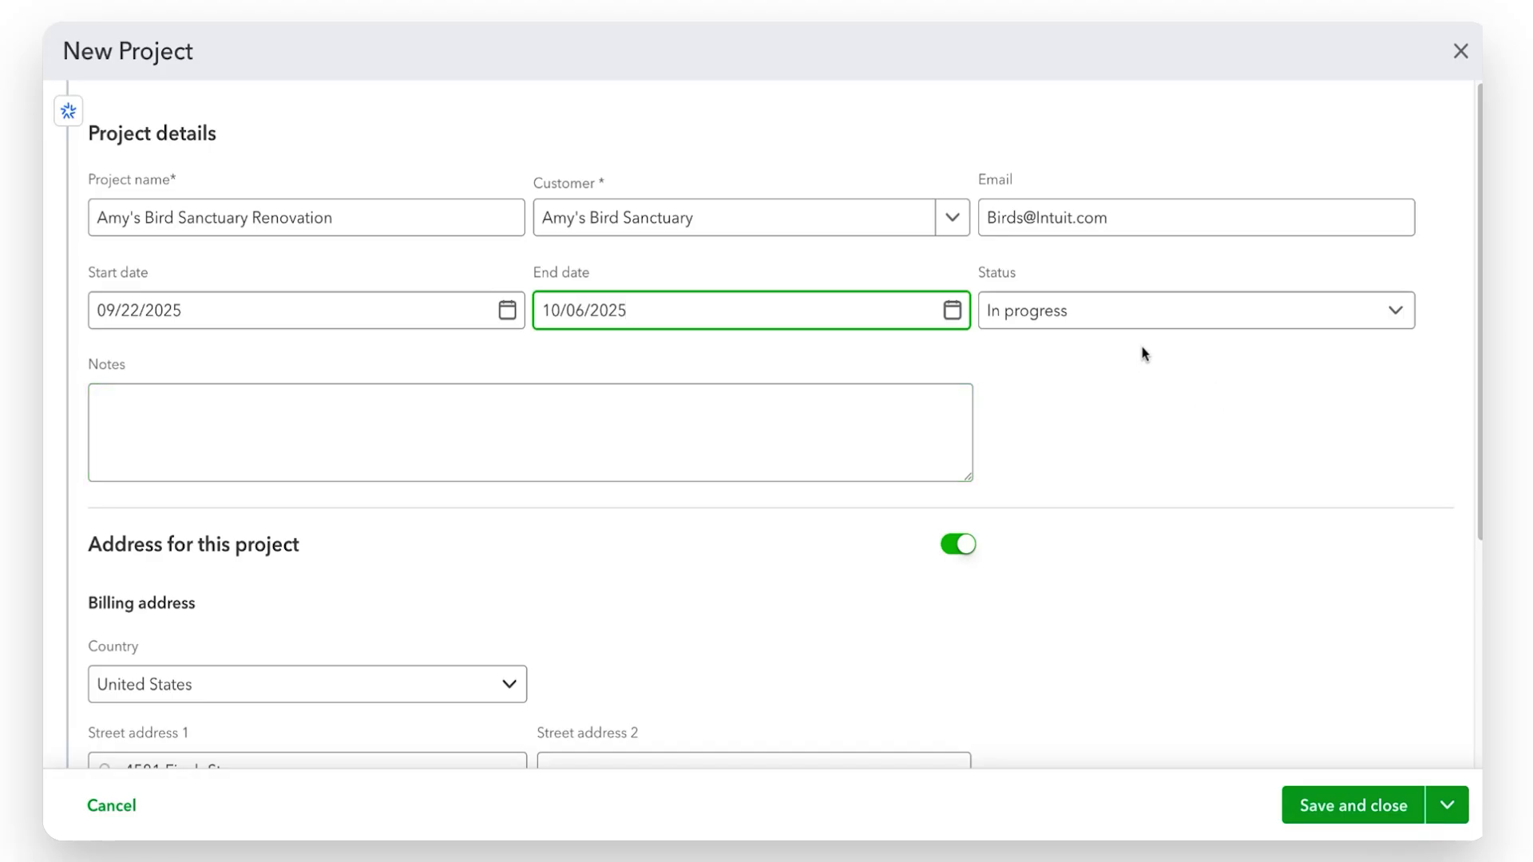
click(1287, 314)
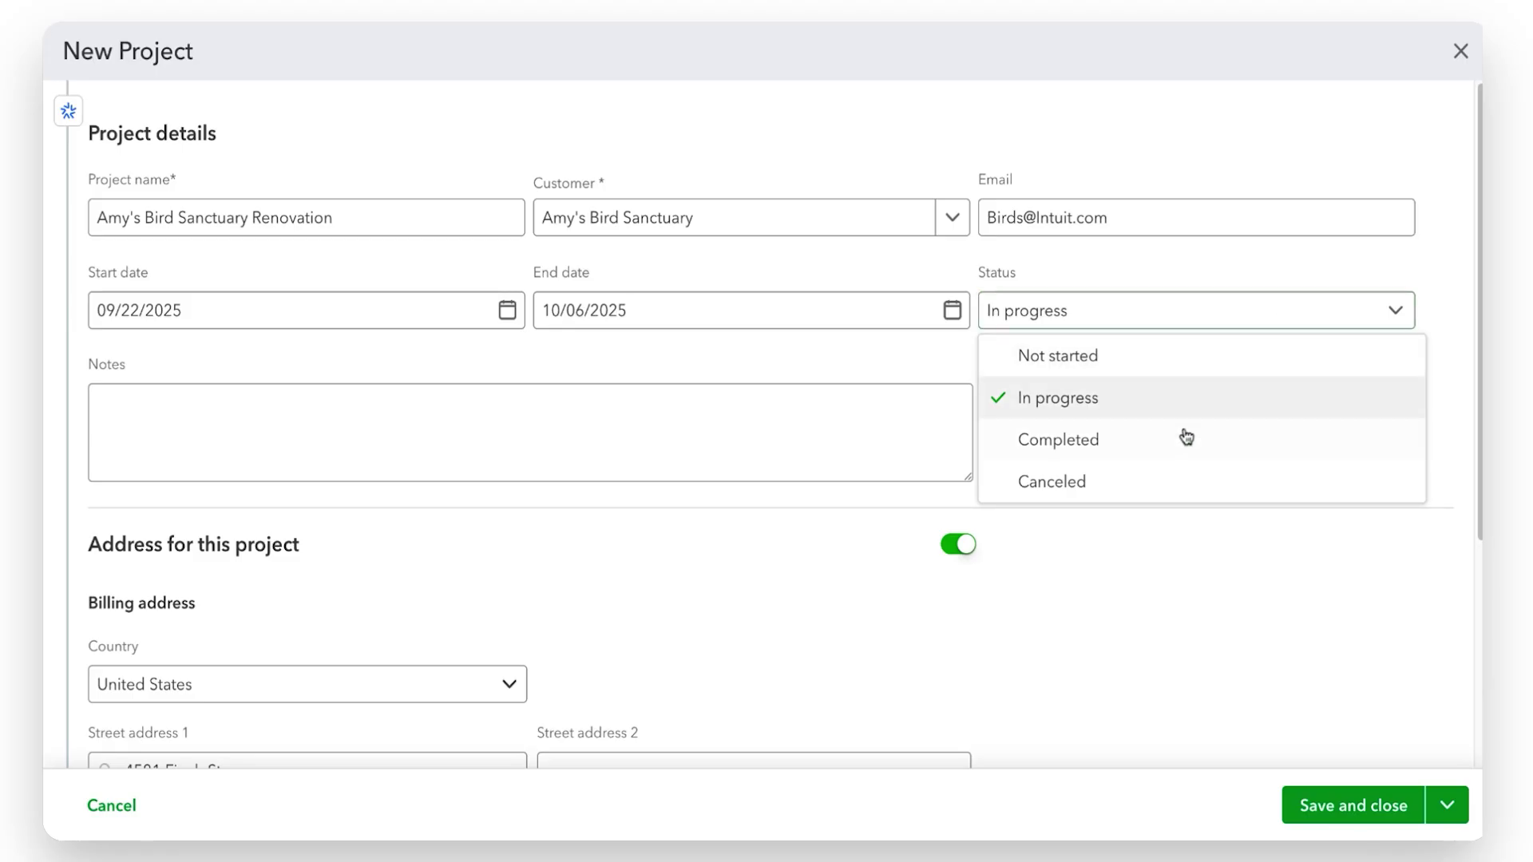
click(1176, 372)
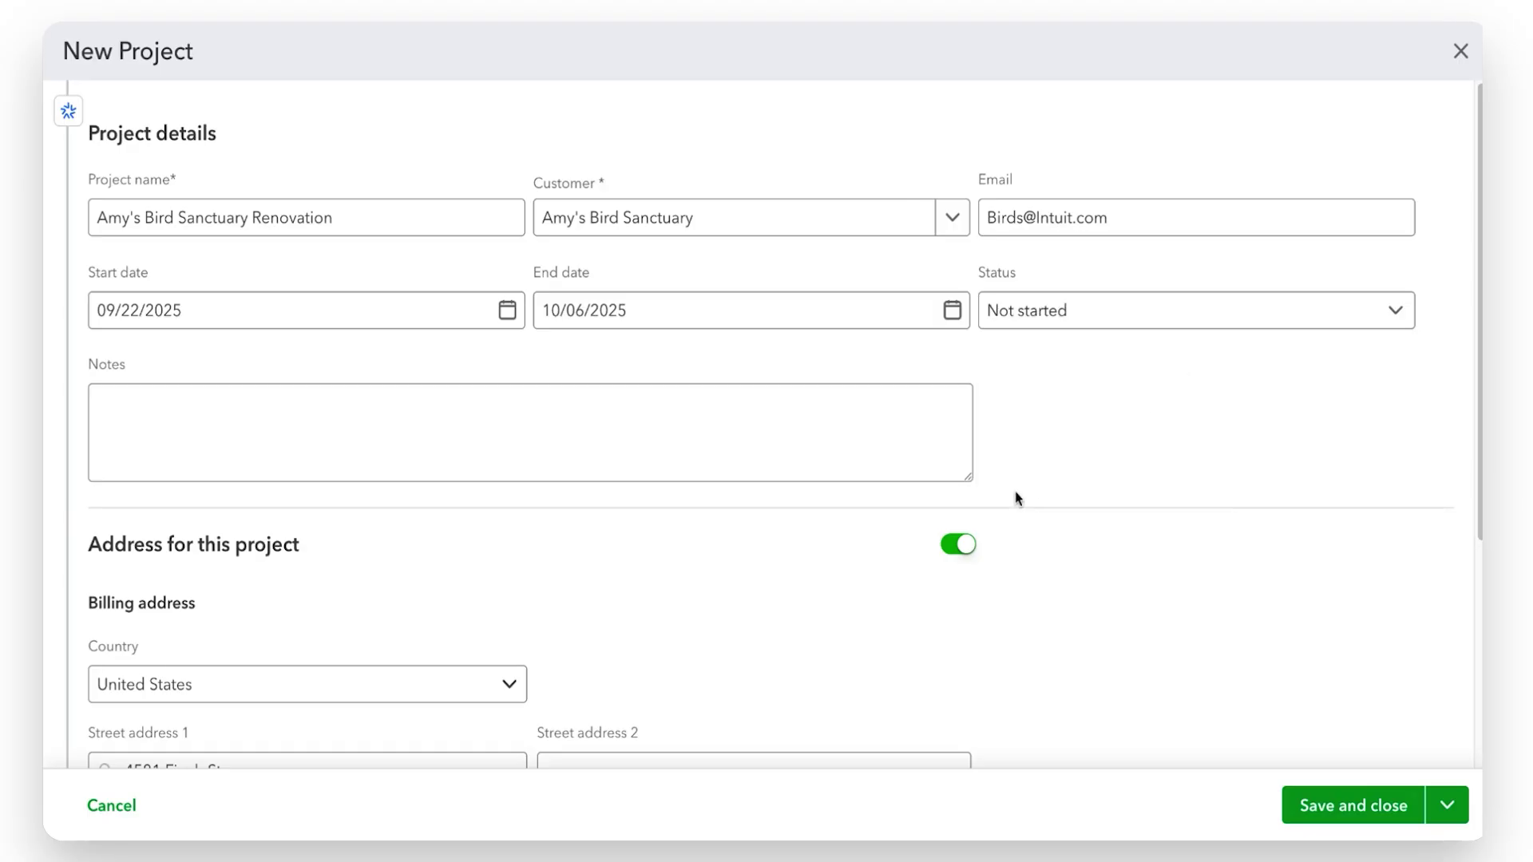
Review the new project's notes, billing and shipping address, and custom fields sections
click(520, 429)
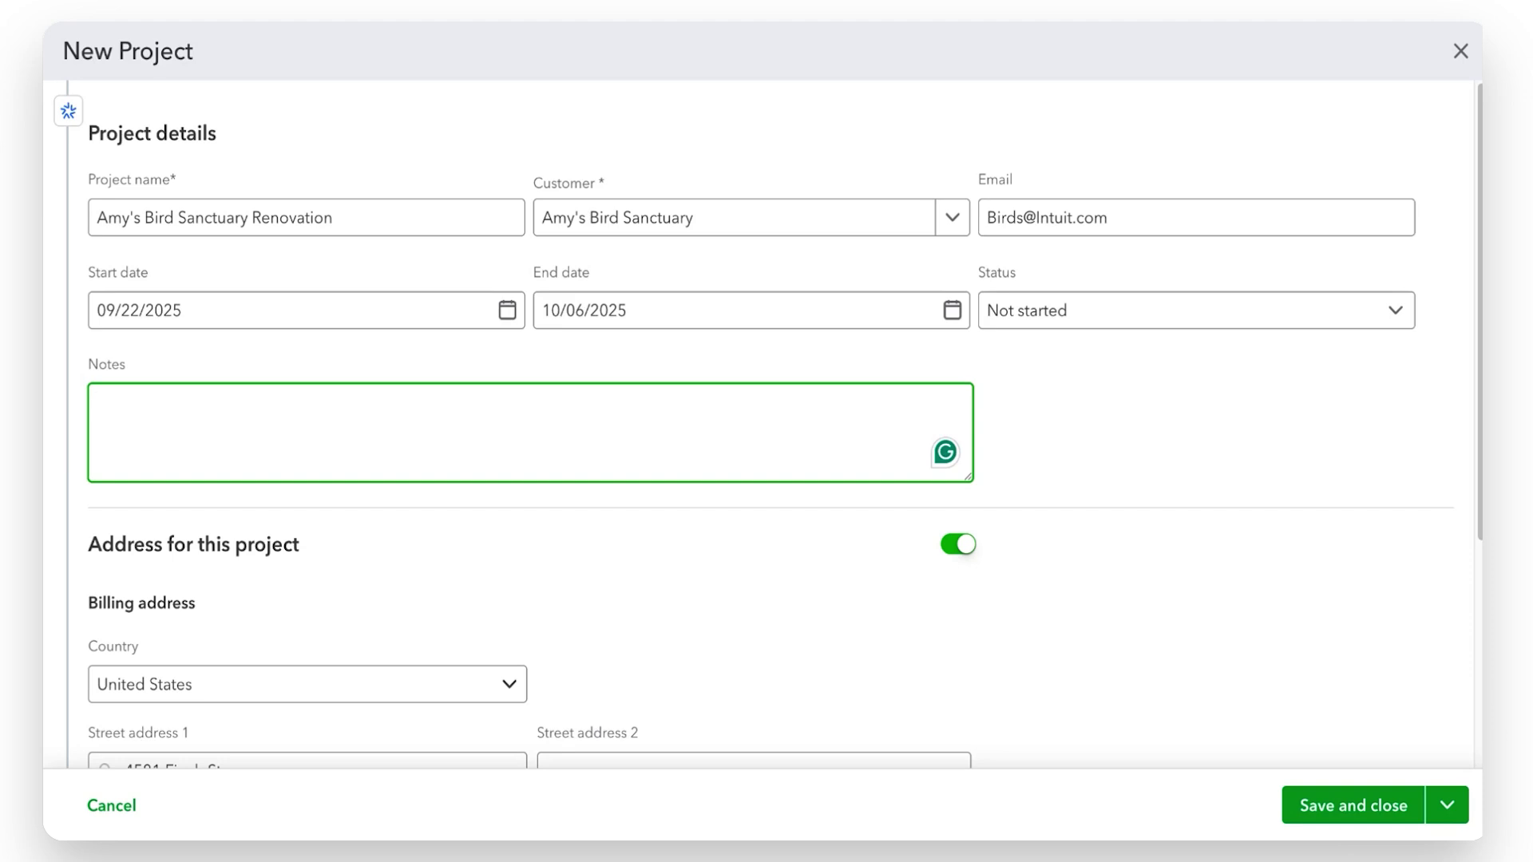
scroll(825, 448, down, 2)
scroll(826, 452, down, 2)
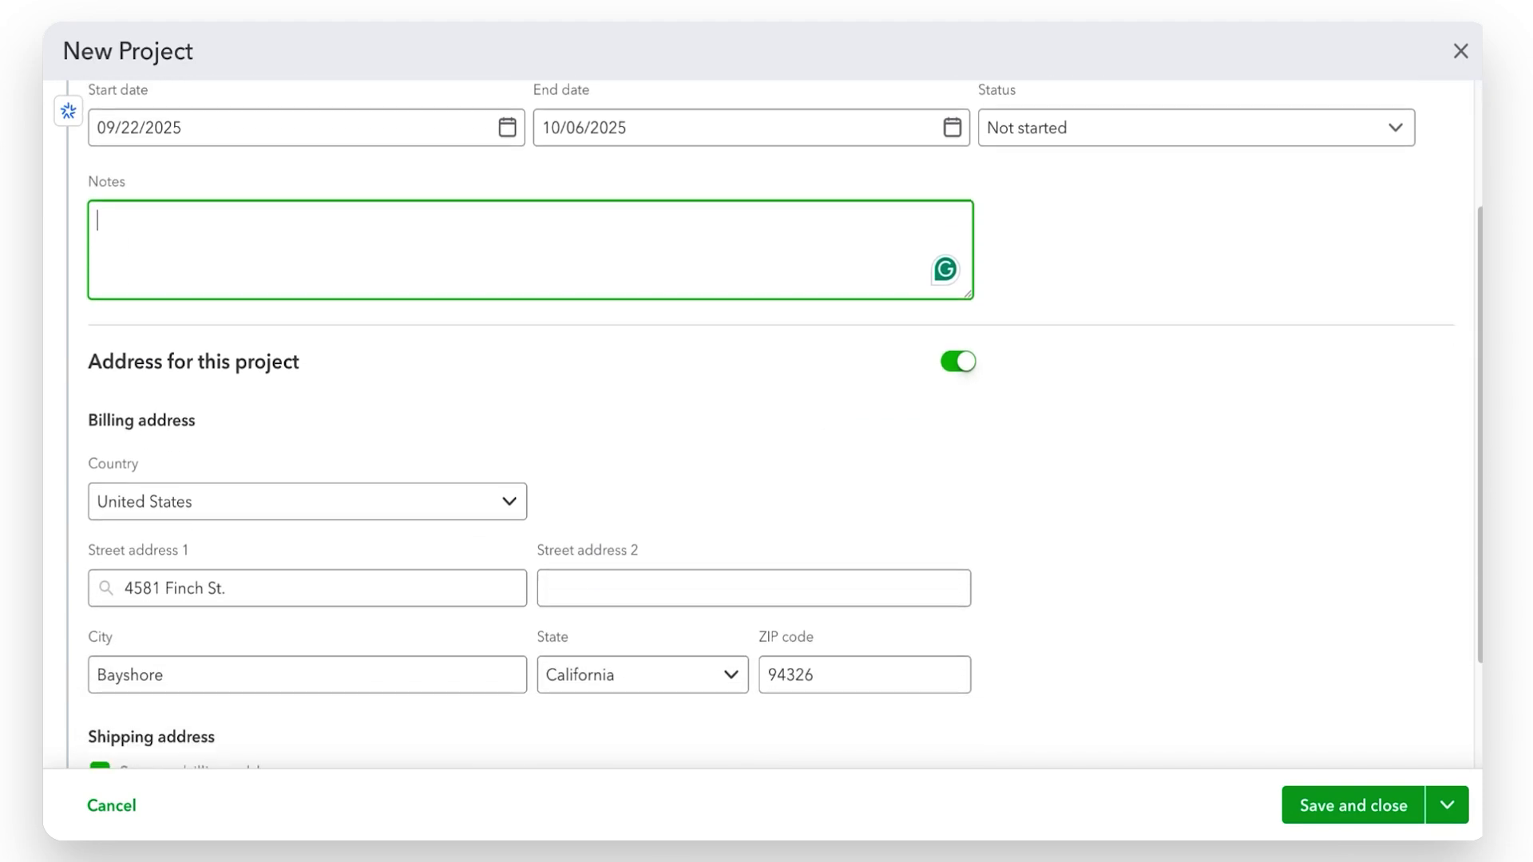
scroll(382, 312, down, 1)
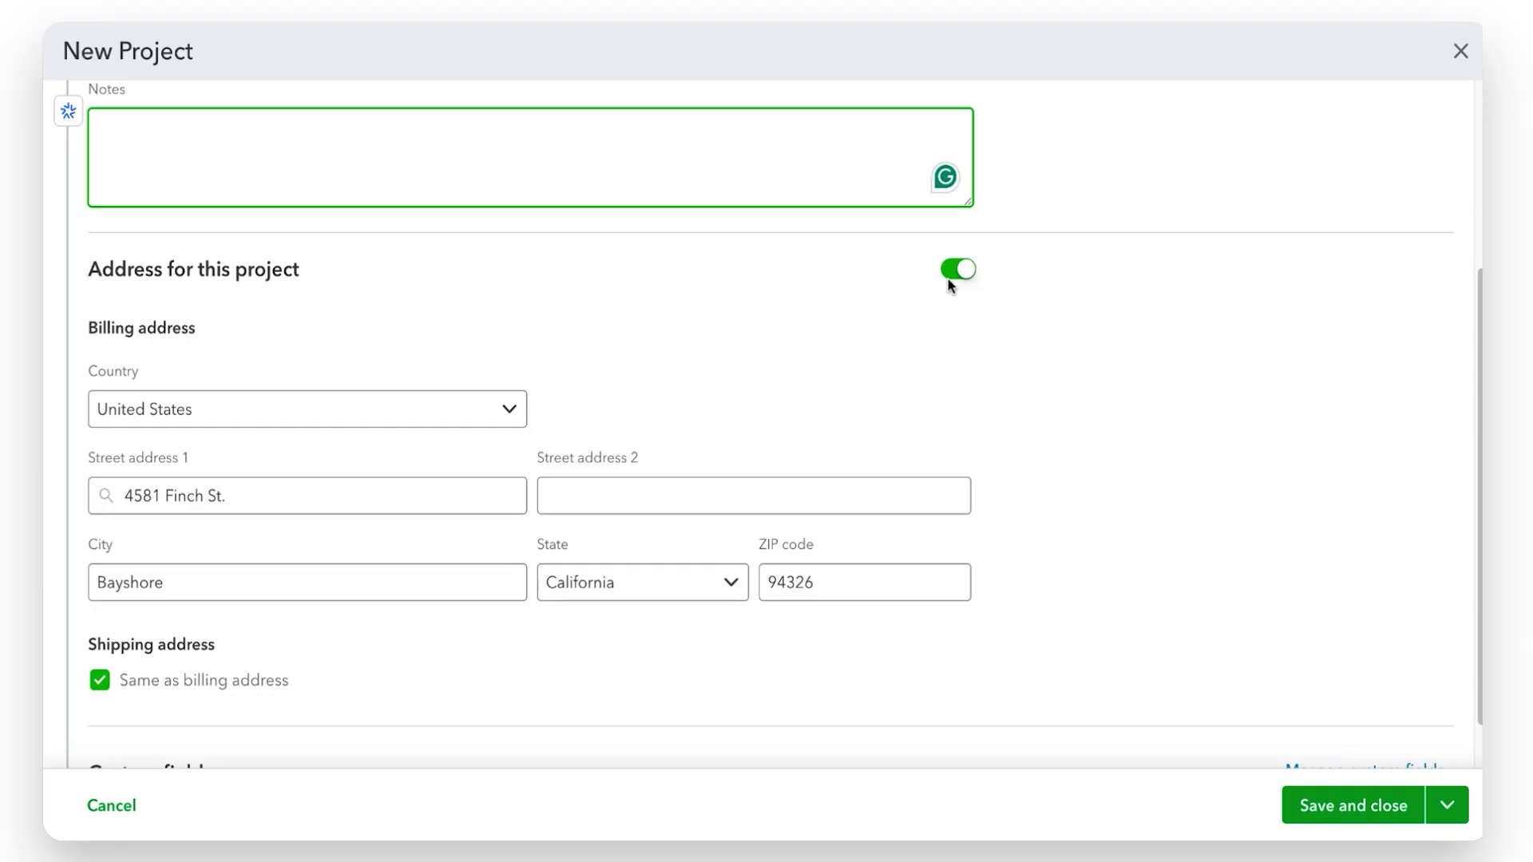
scroll(574, 319, down, 1)
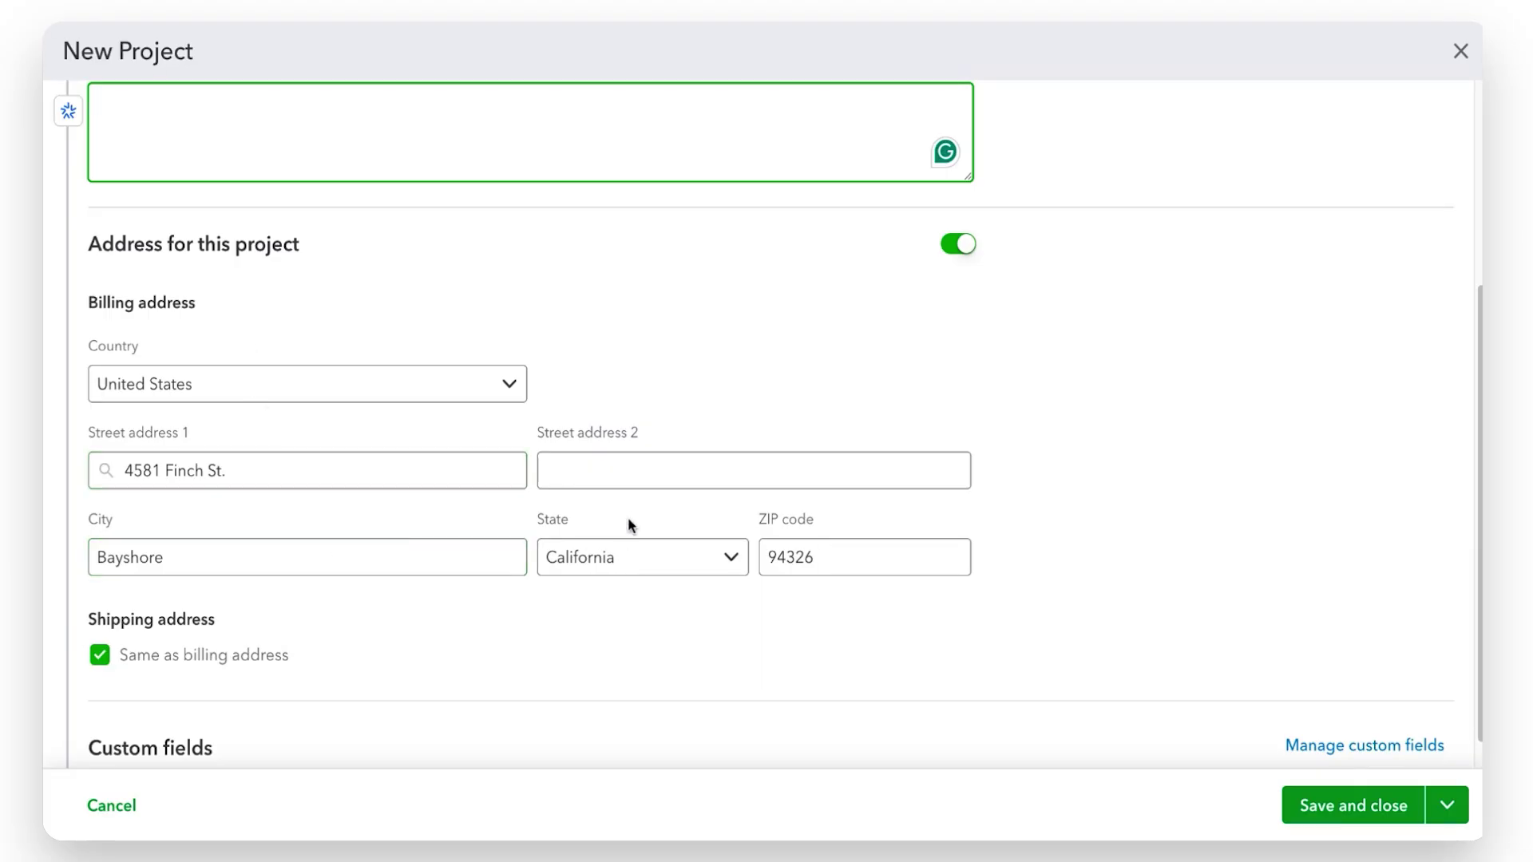
click(357, 477)
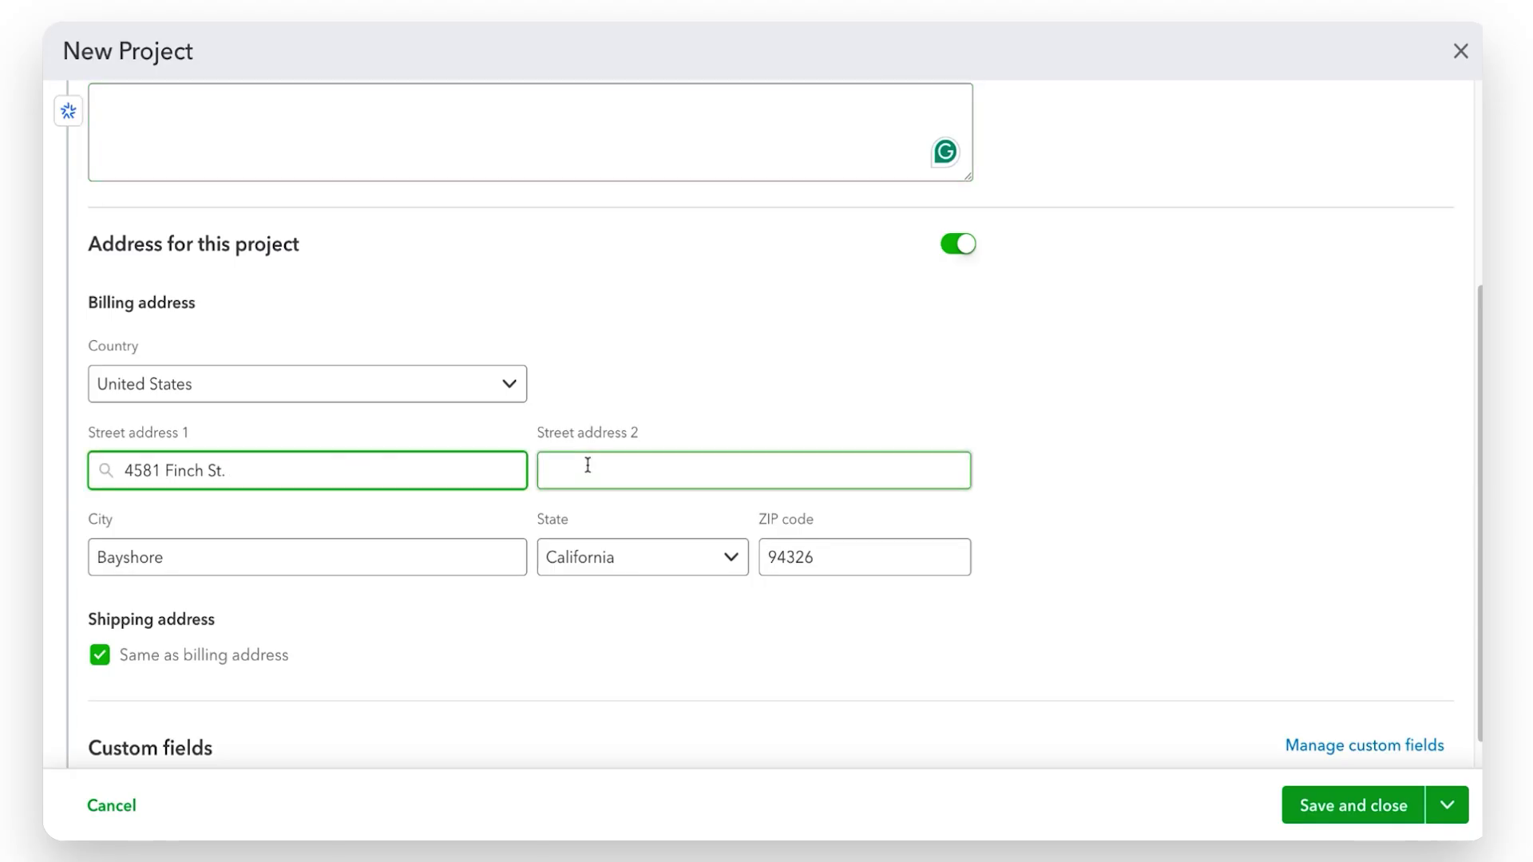
click(321, 561)
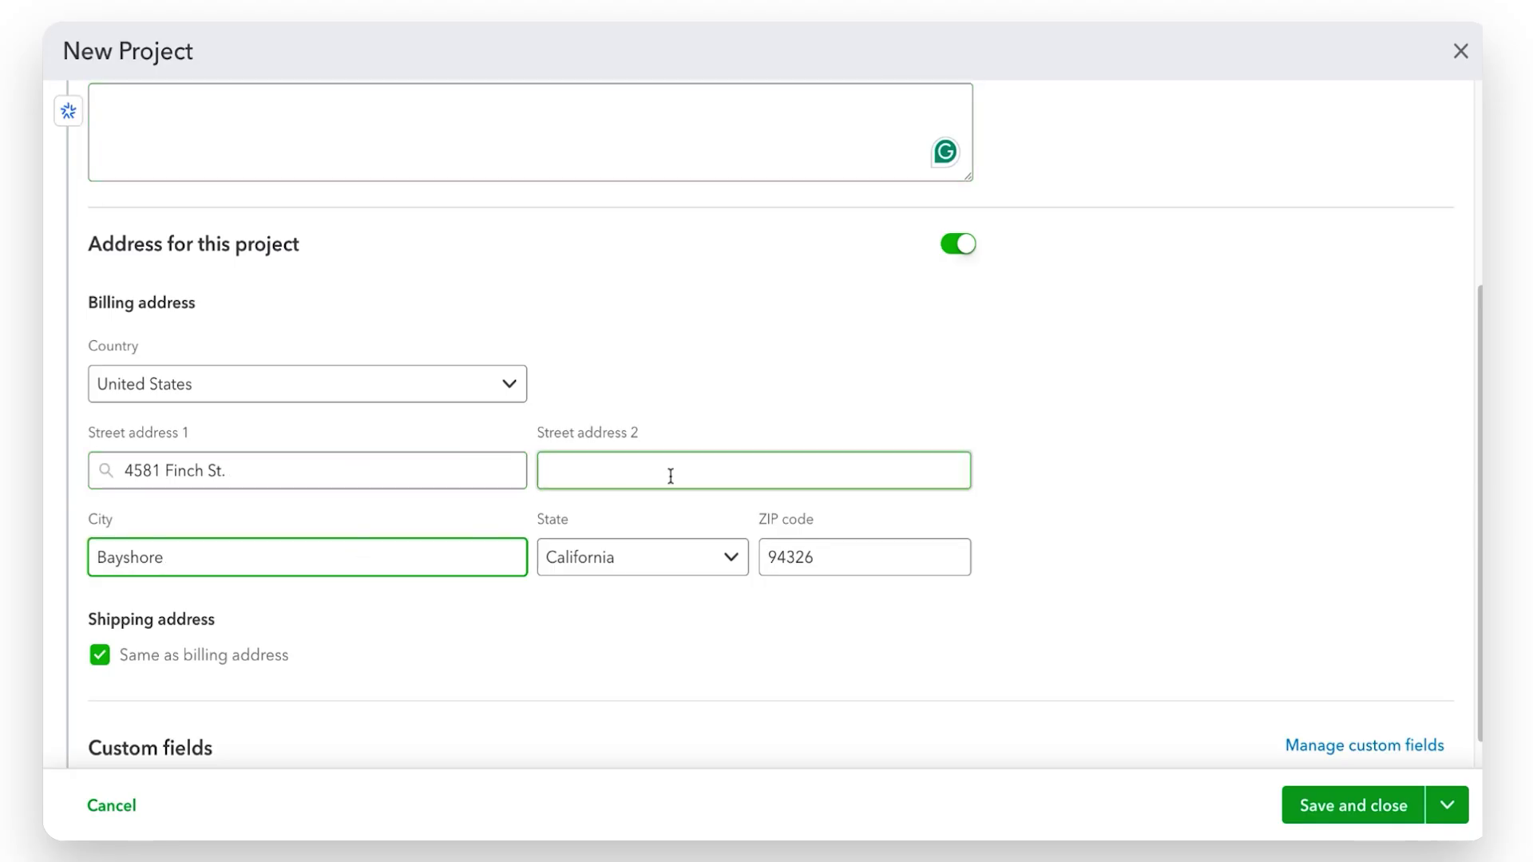
scroll(671, 476, down, 1)
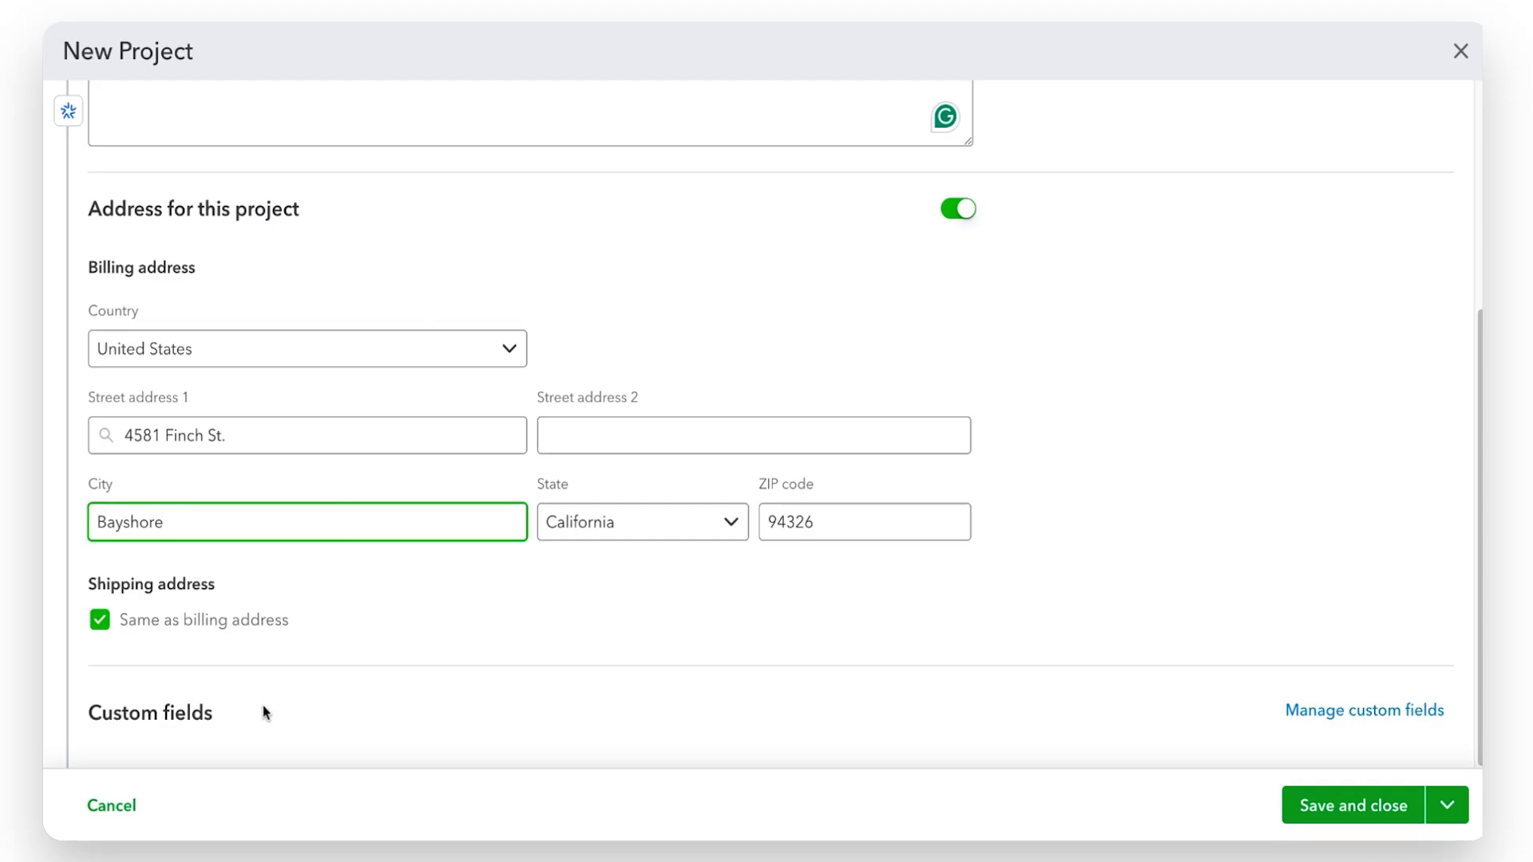
click(485, 718)
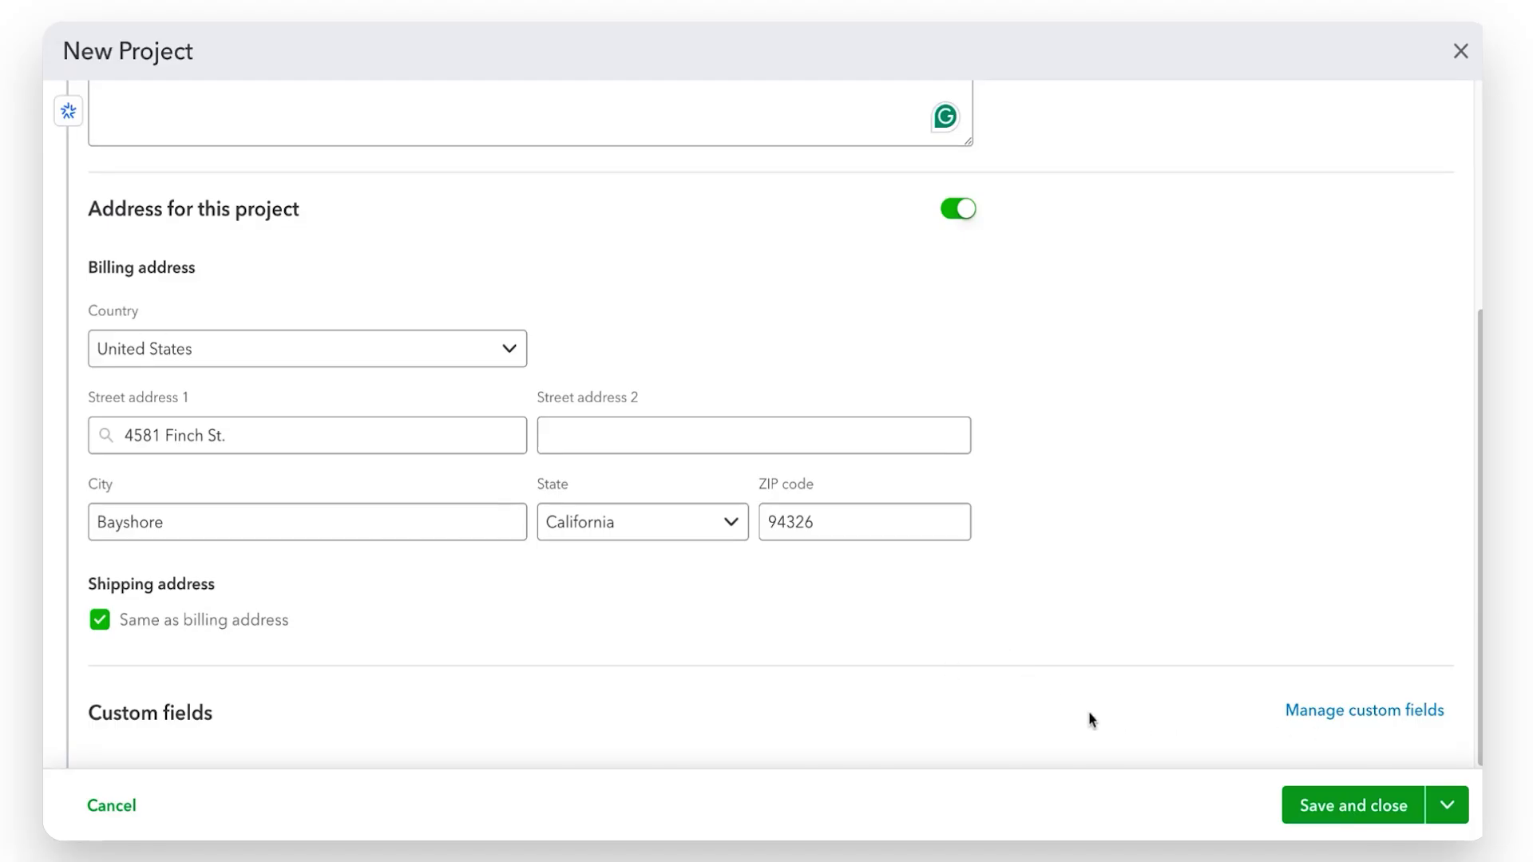
Save the new renovation project and dismiss the feature tips shown on its overview page
click(1346, 807)
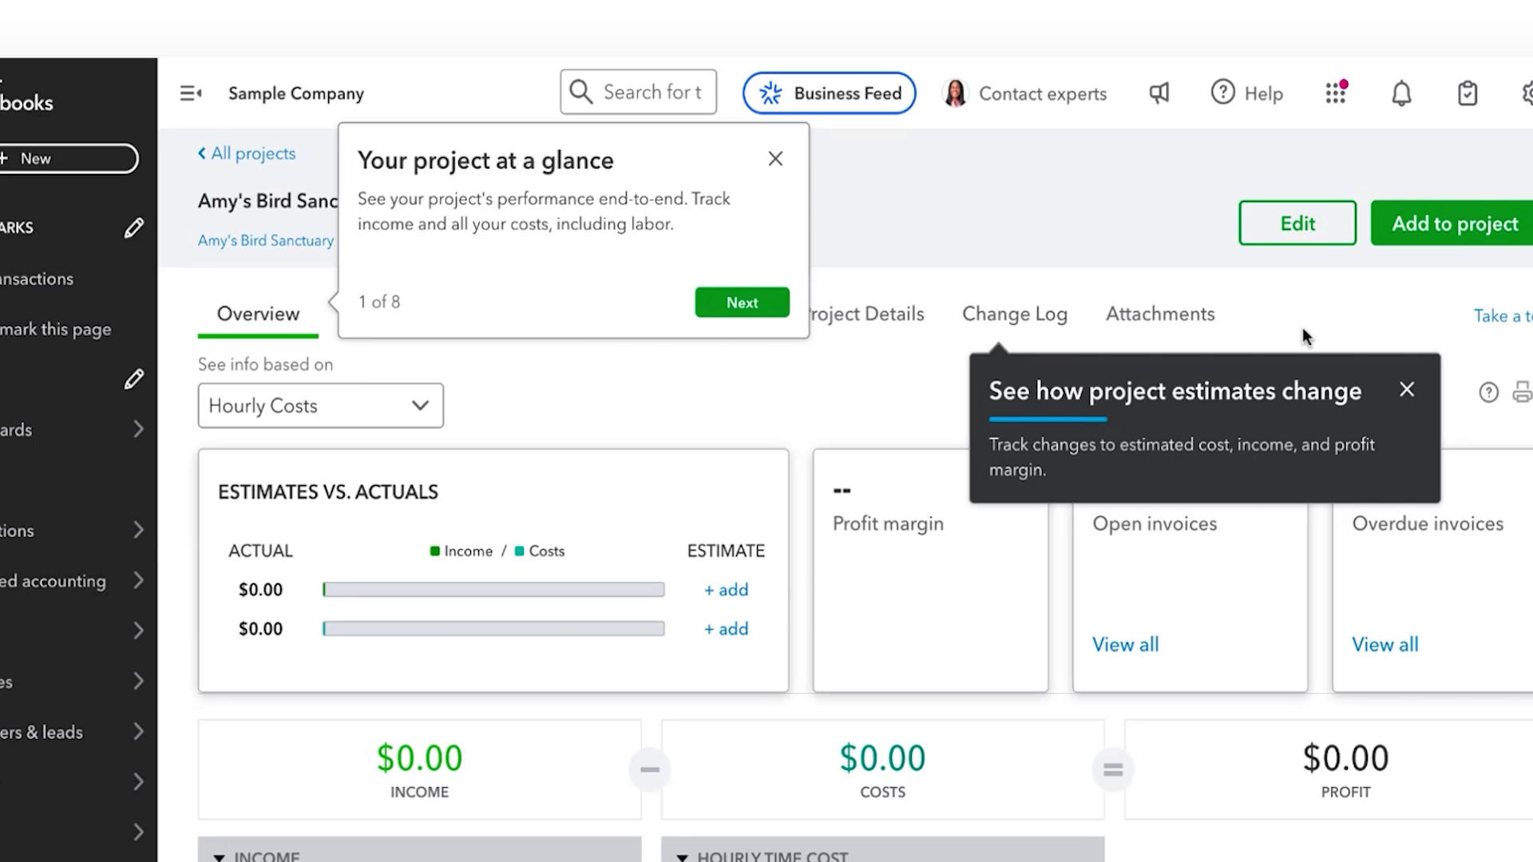
click(1407, 391)
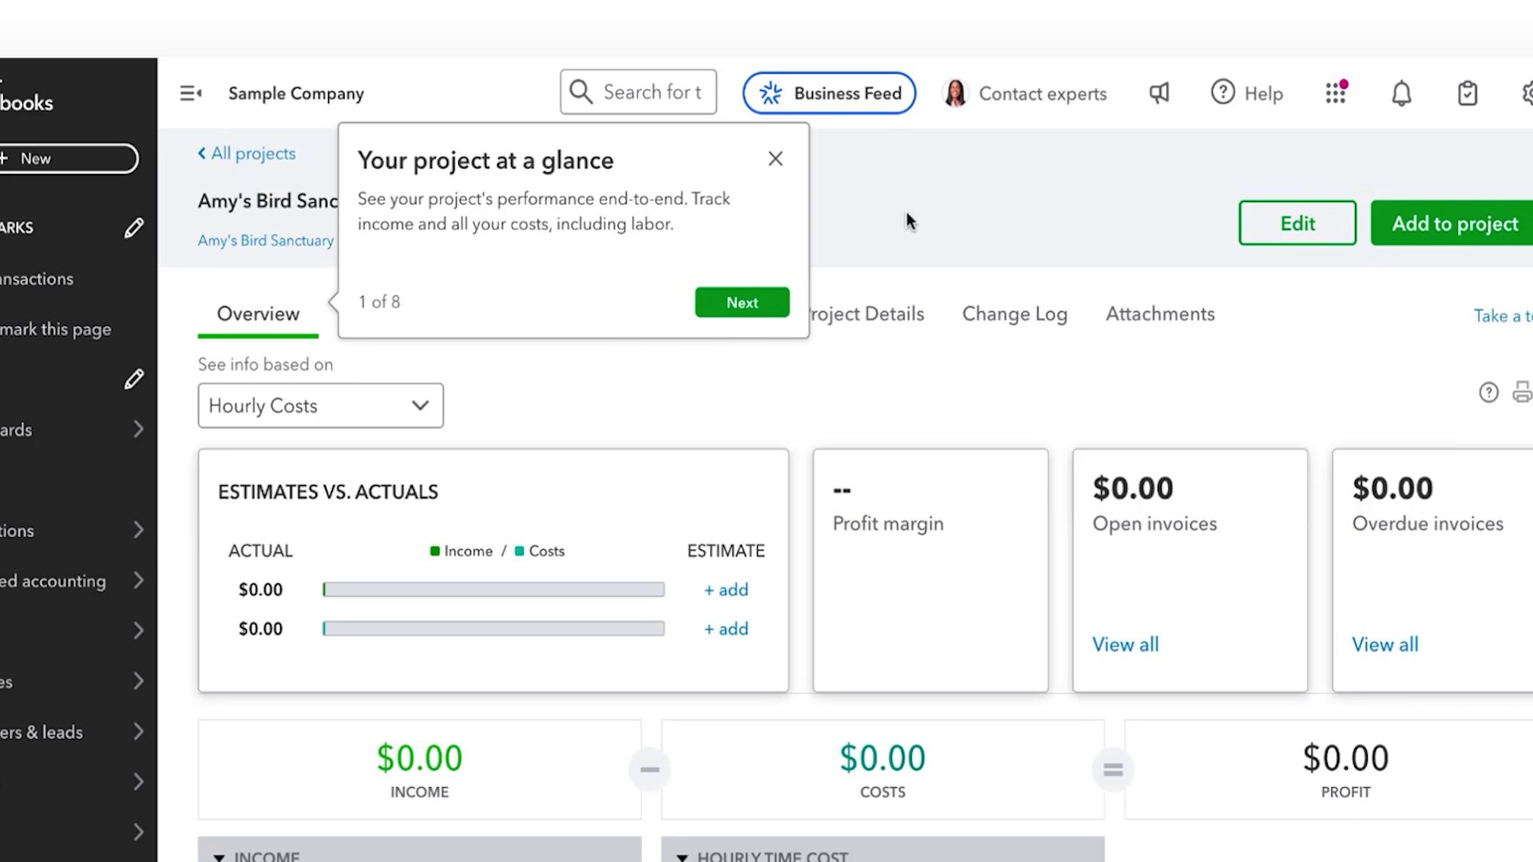
click(774, 159)
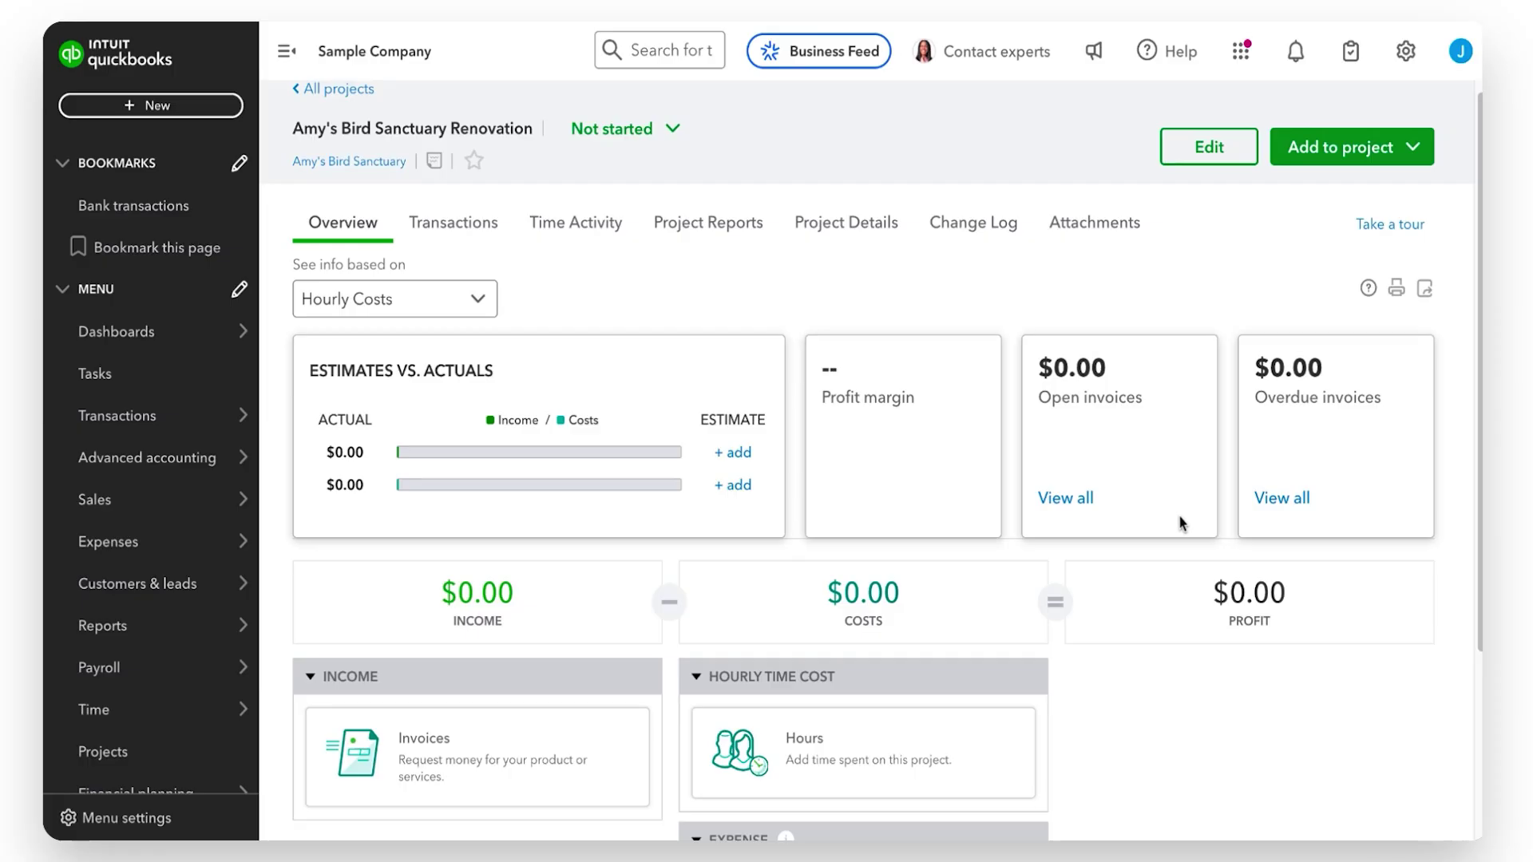
Examine the project overview's estimates vs. actuals, profit margin, invoices, income, costs and profit sections
scroll(1129, 577, down, 1)
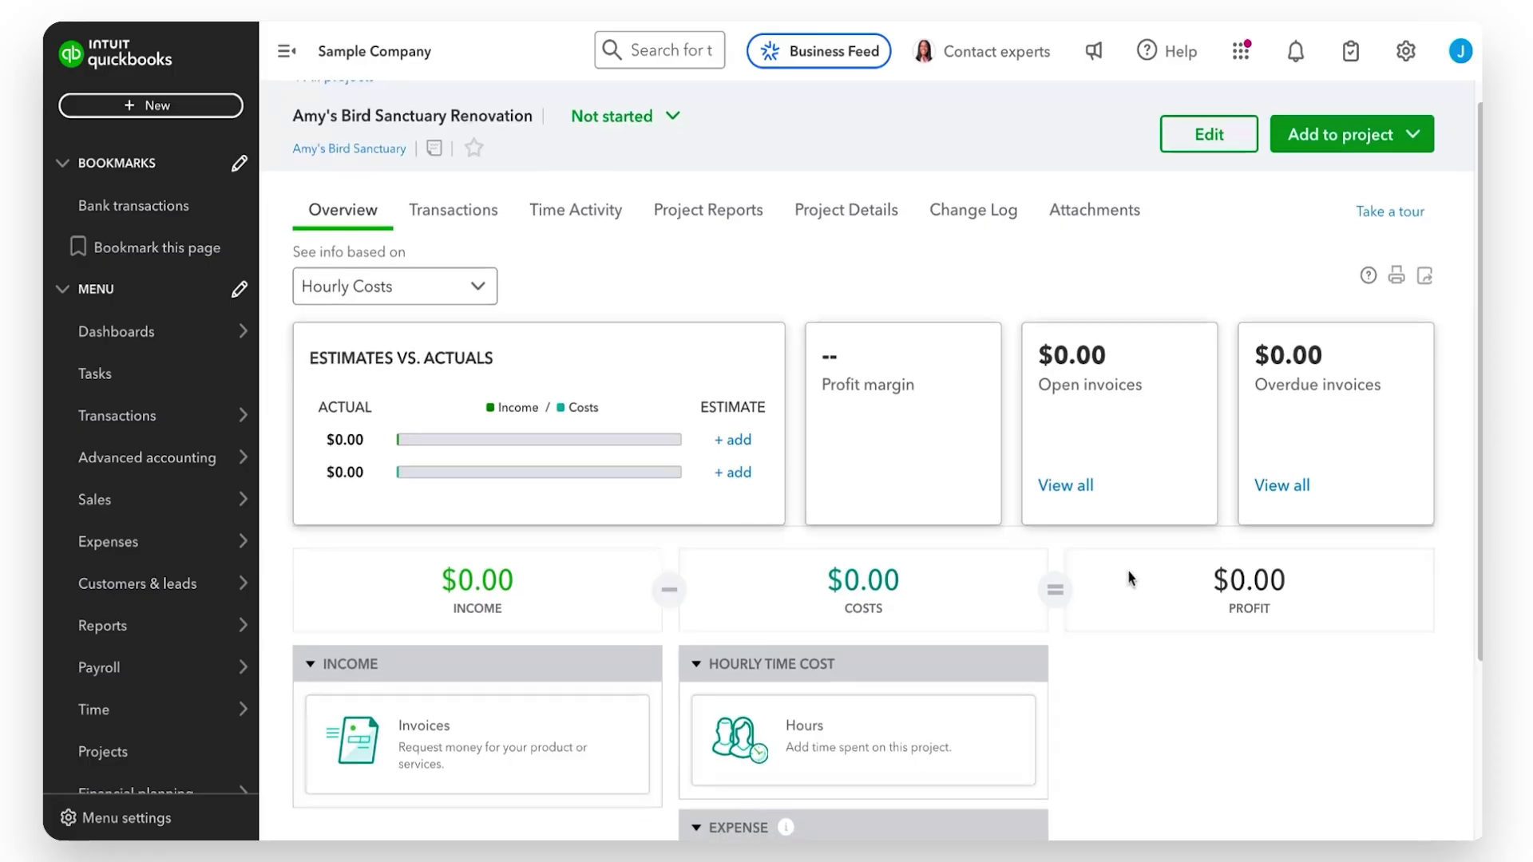
scroll(867, 459, down, 1)
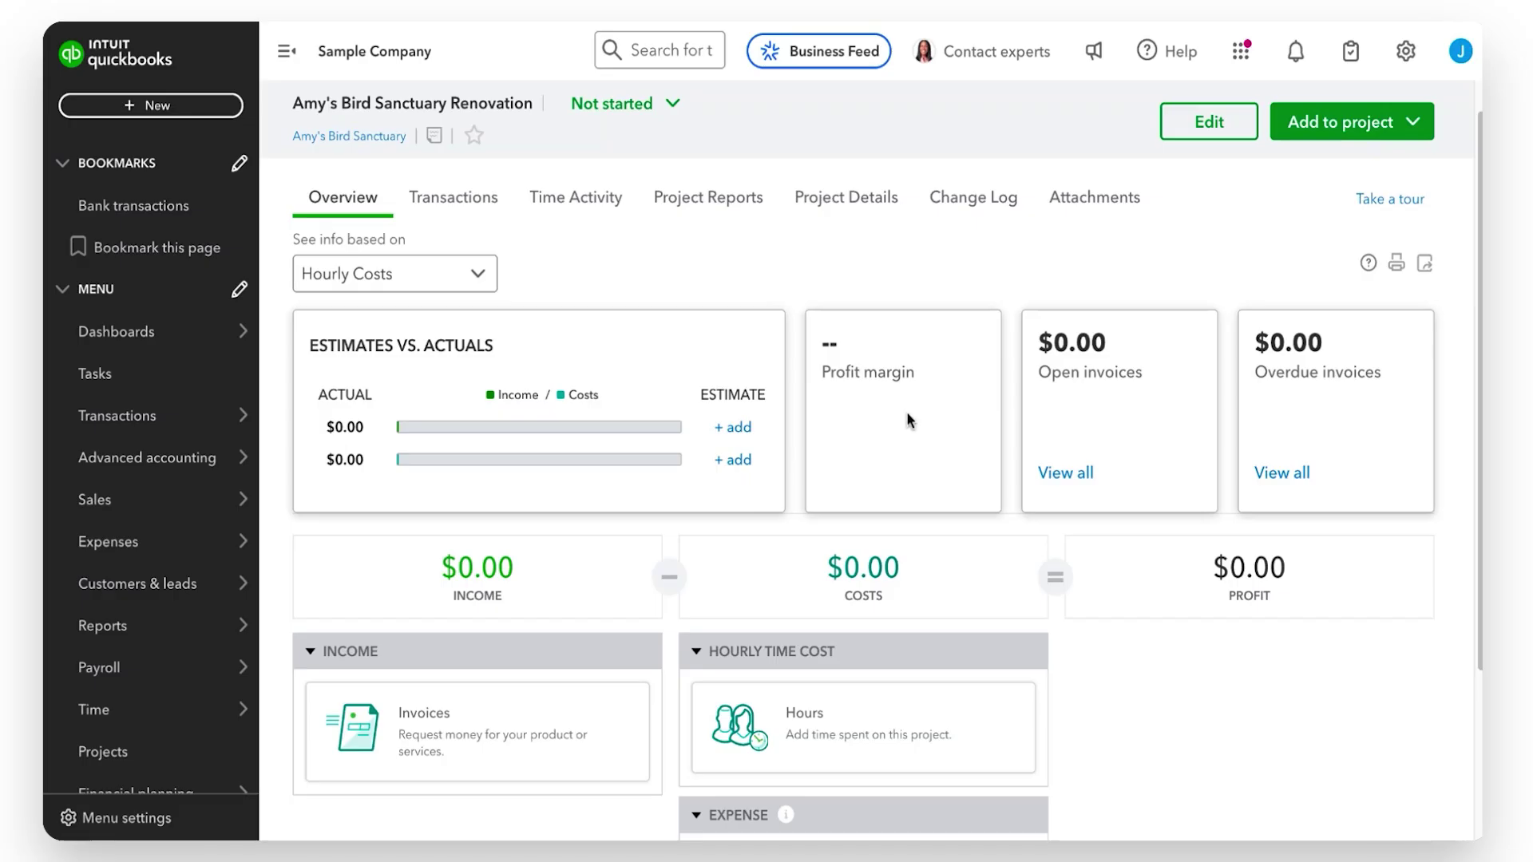
scroll(1165, 358, up, 1)
scroll(1163, 351, up, 1)
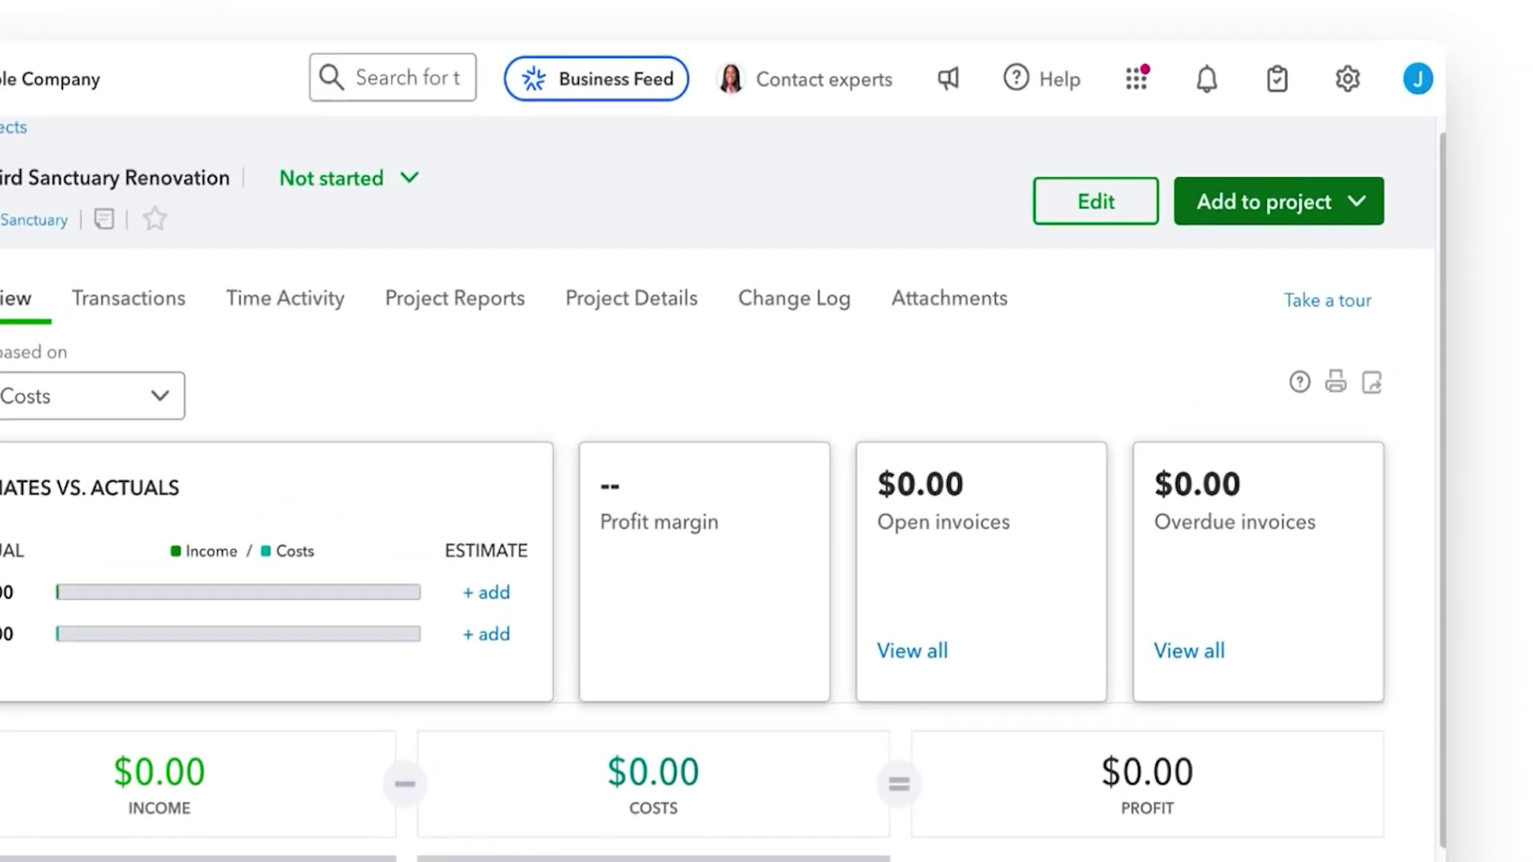
Open a new invoice from the renovation project to view its form, and leave it without saving
click(1278, 201)
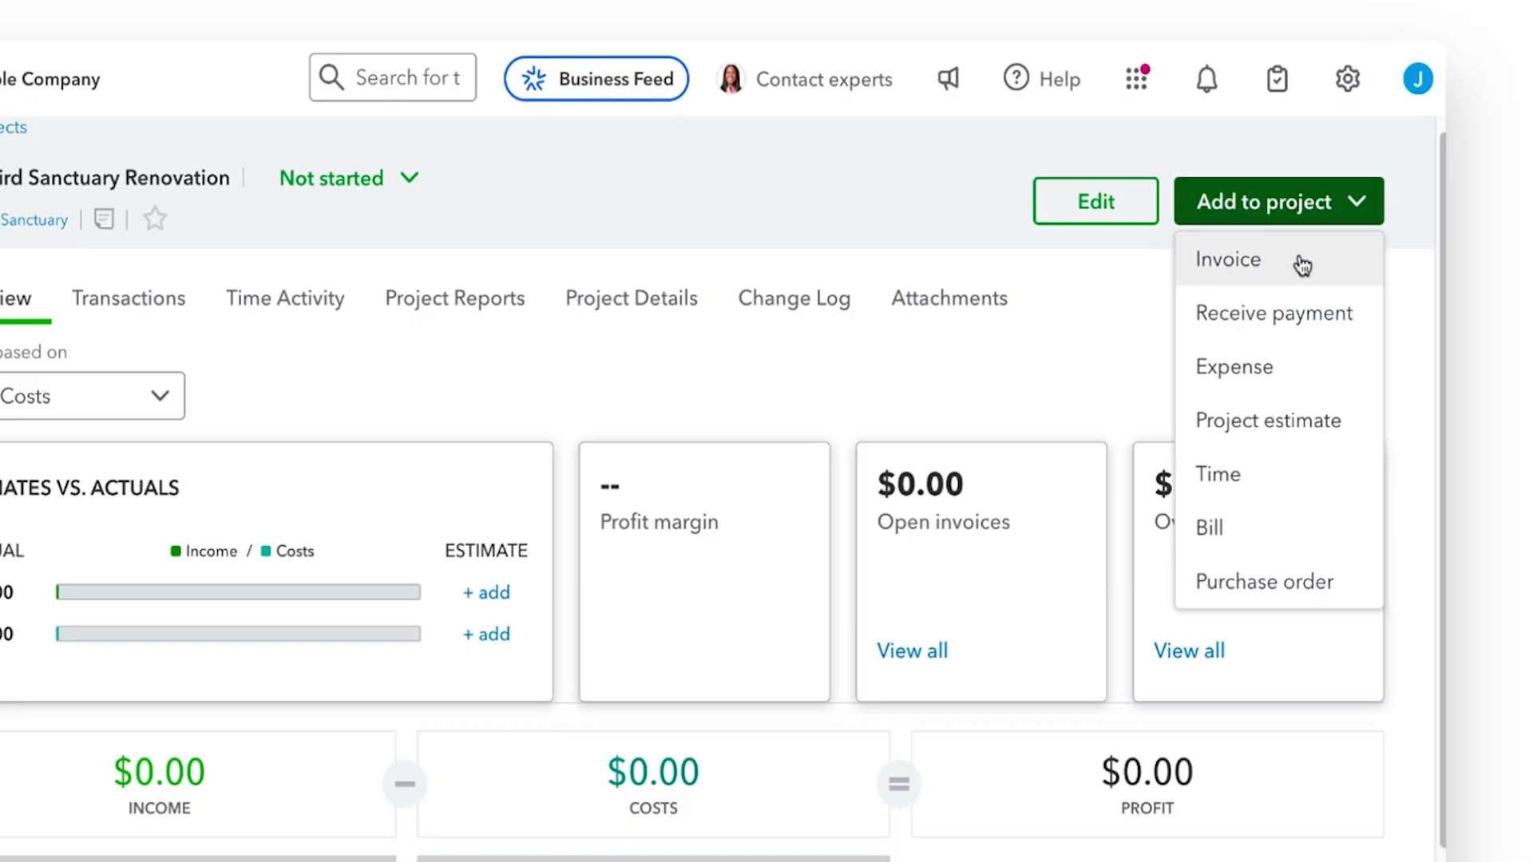
click(1303, 264)
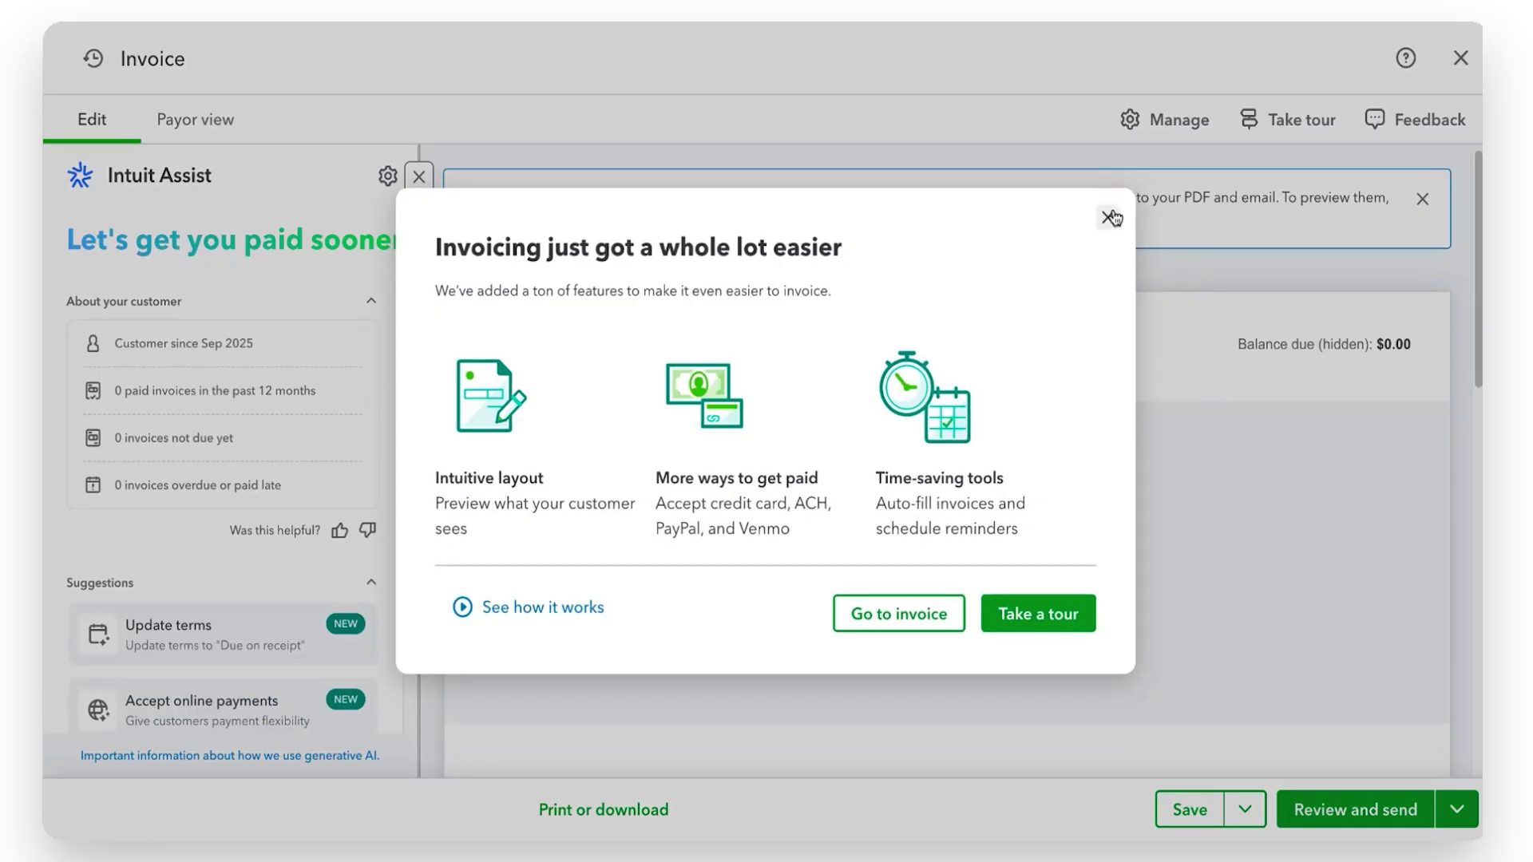
click(1110, 218)
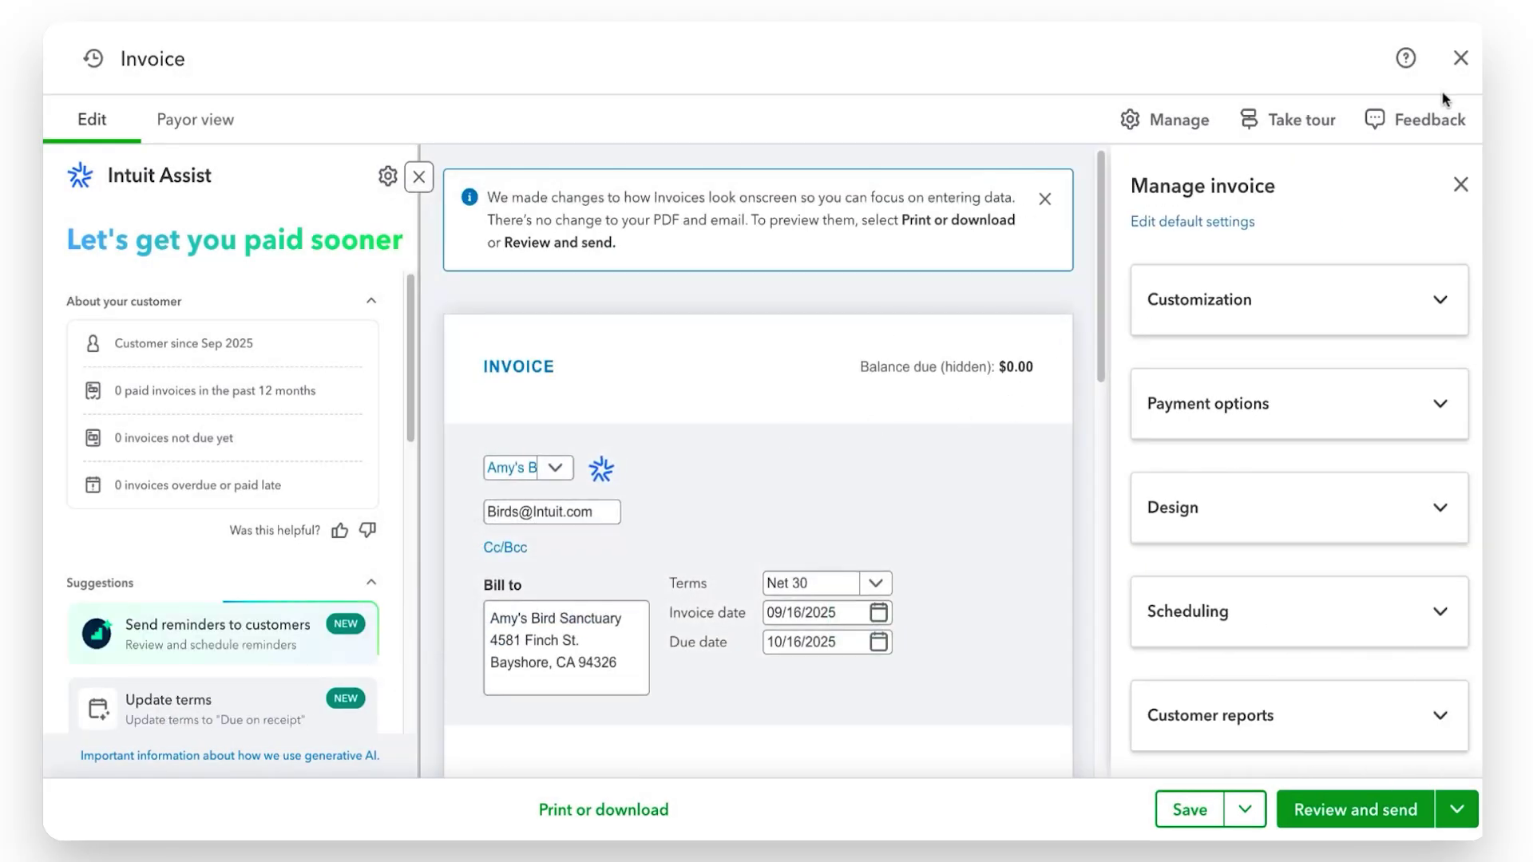
click(1461, 57)
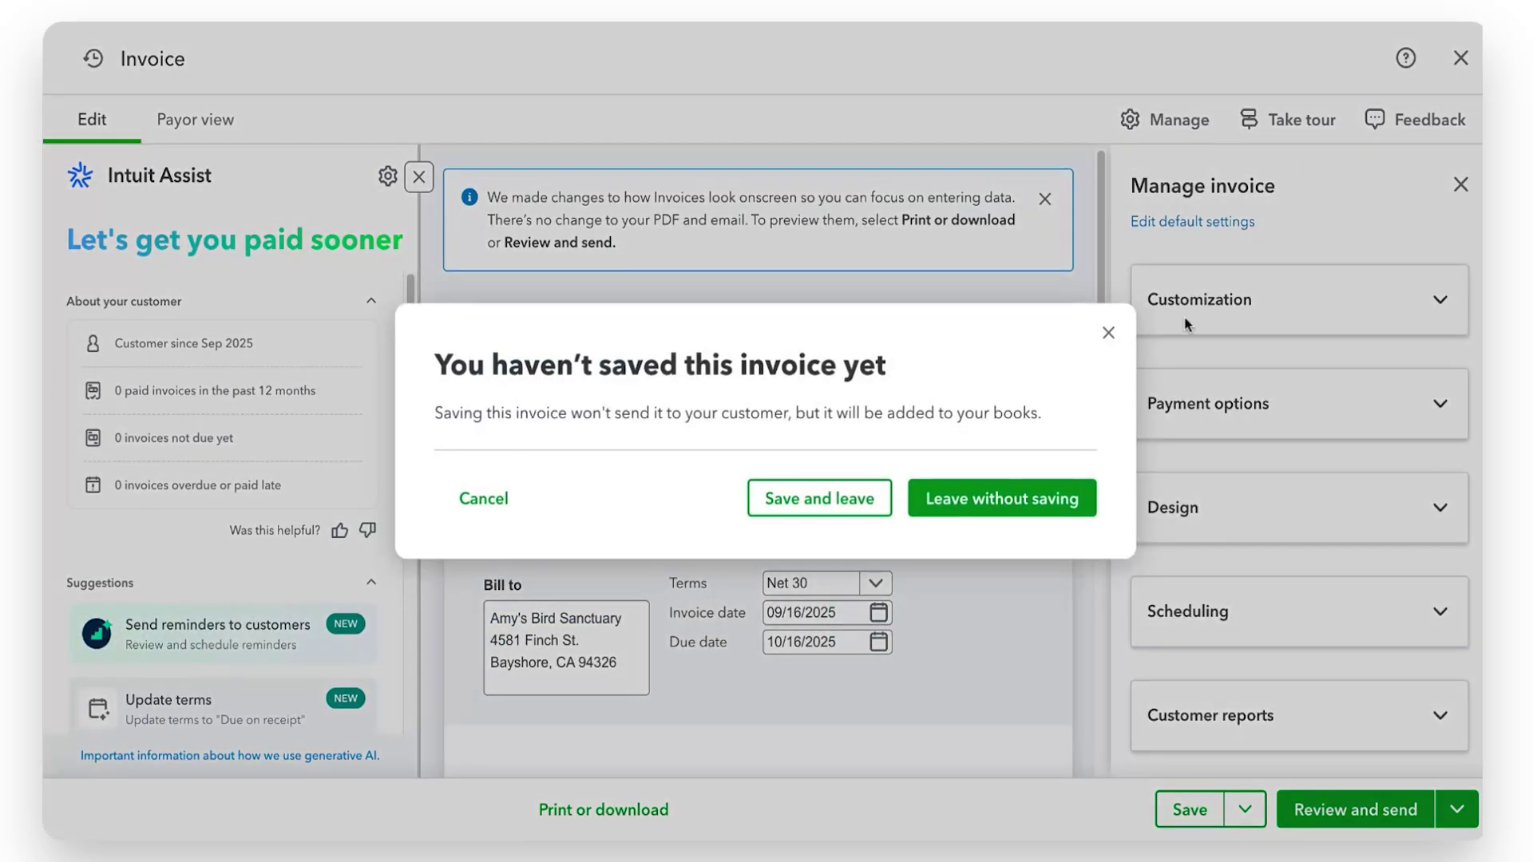
click(979, 511)
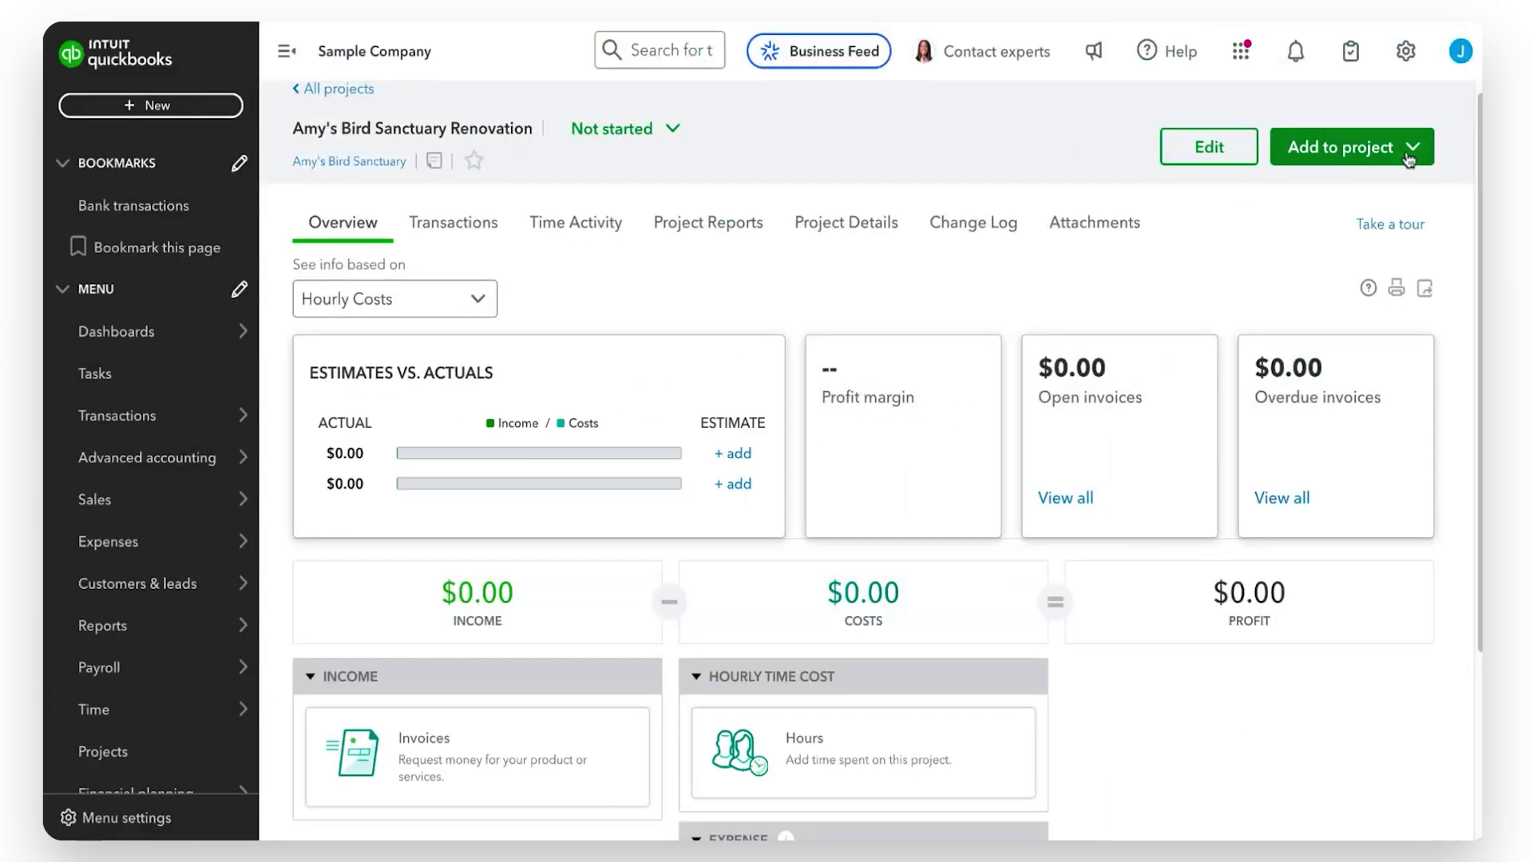
View the blank receive payment and expense forms from the renovation project, leaving both without saving
click(1409, 158)
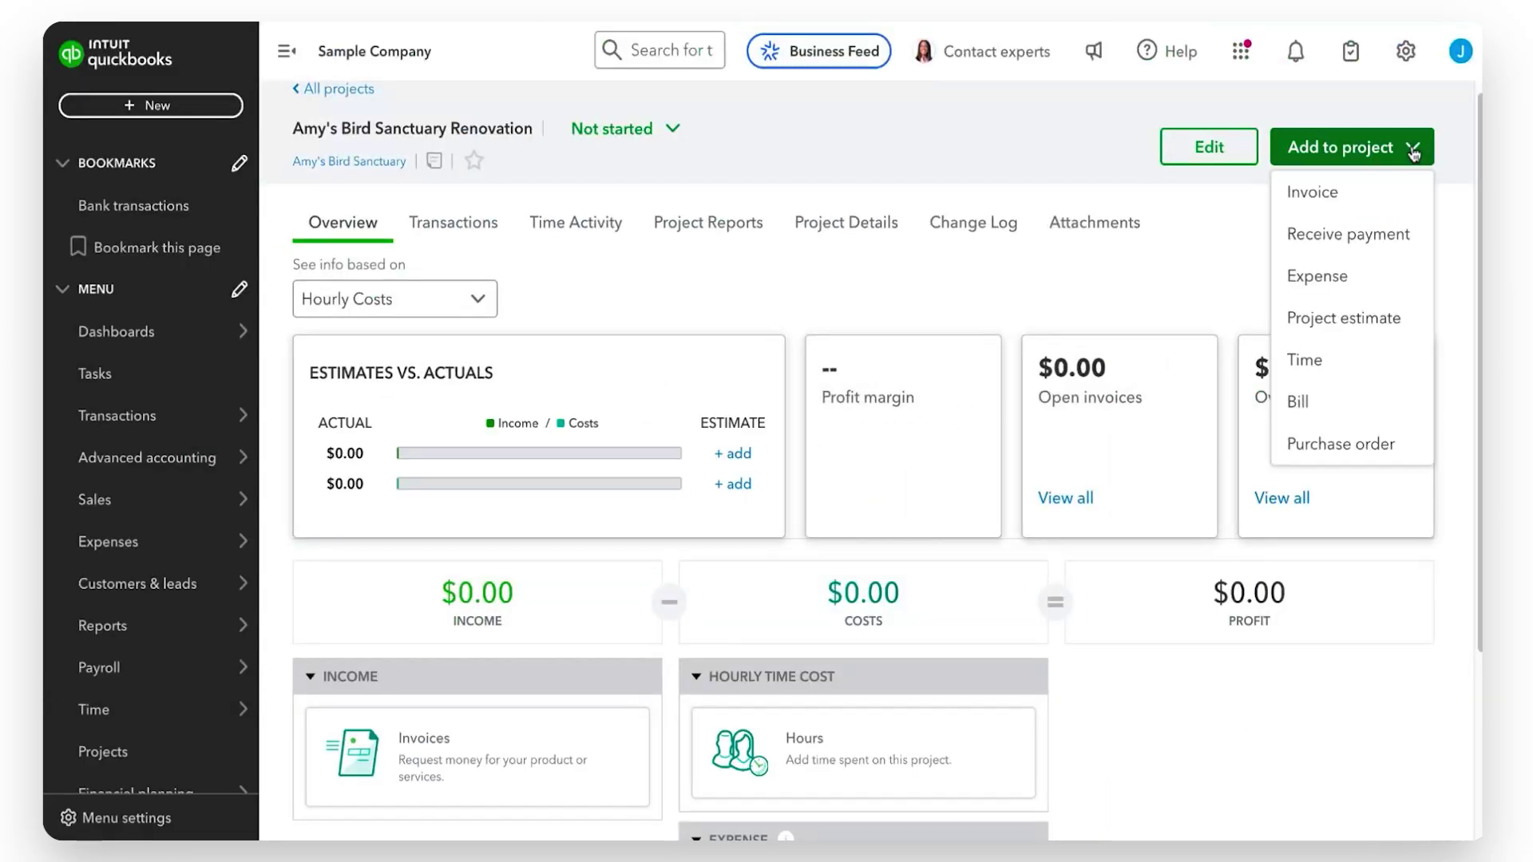
click(1366, 243)
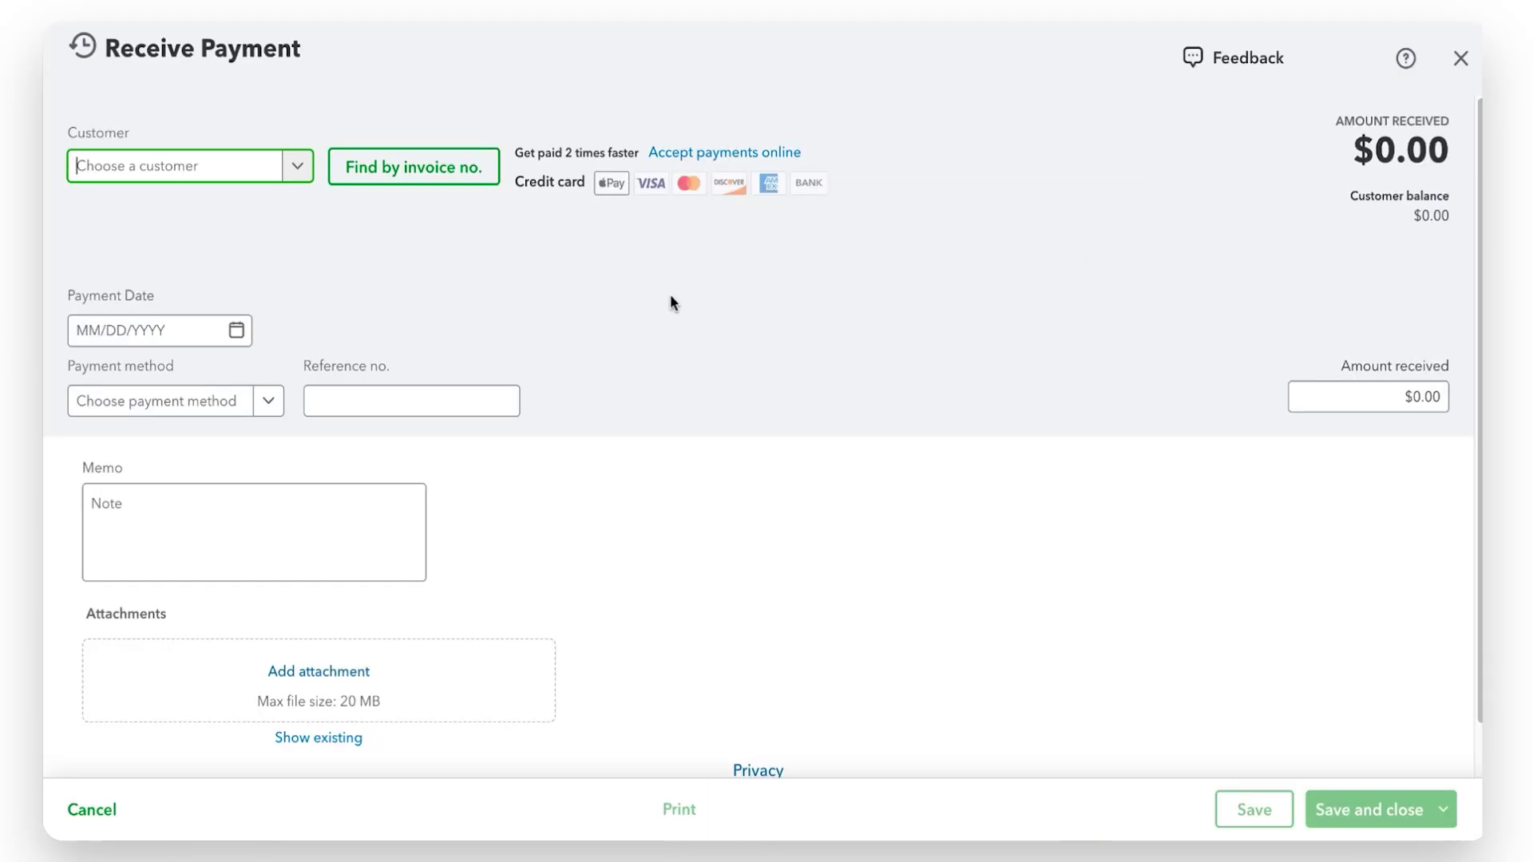
click(1461, 58)
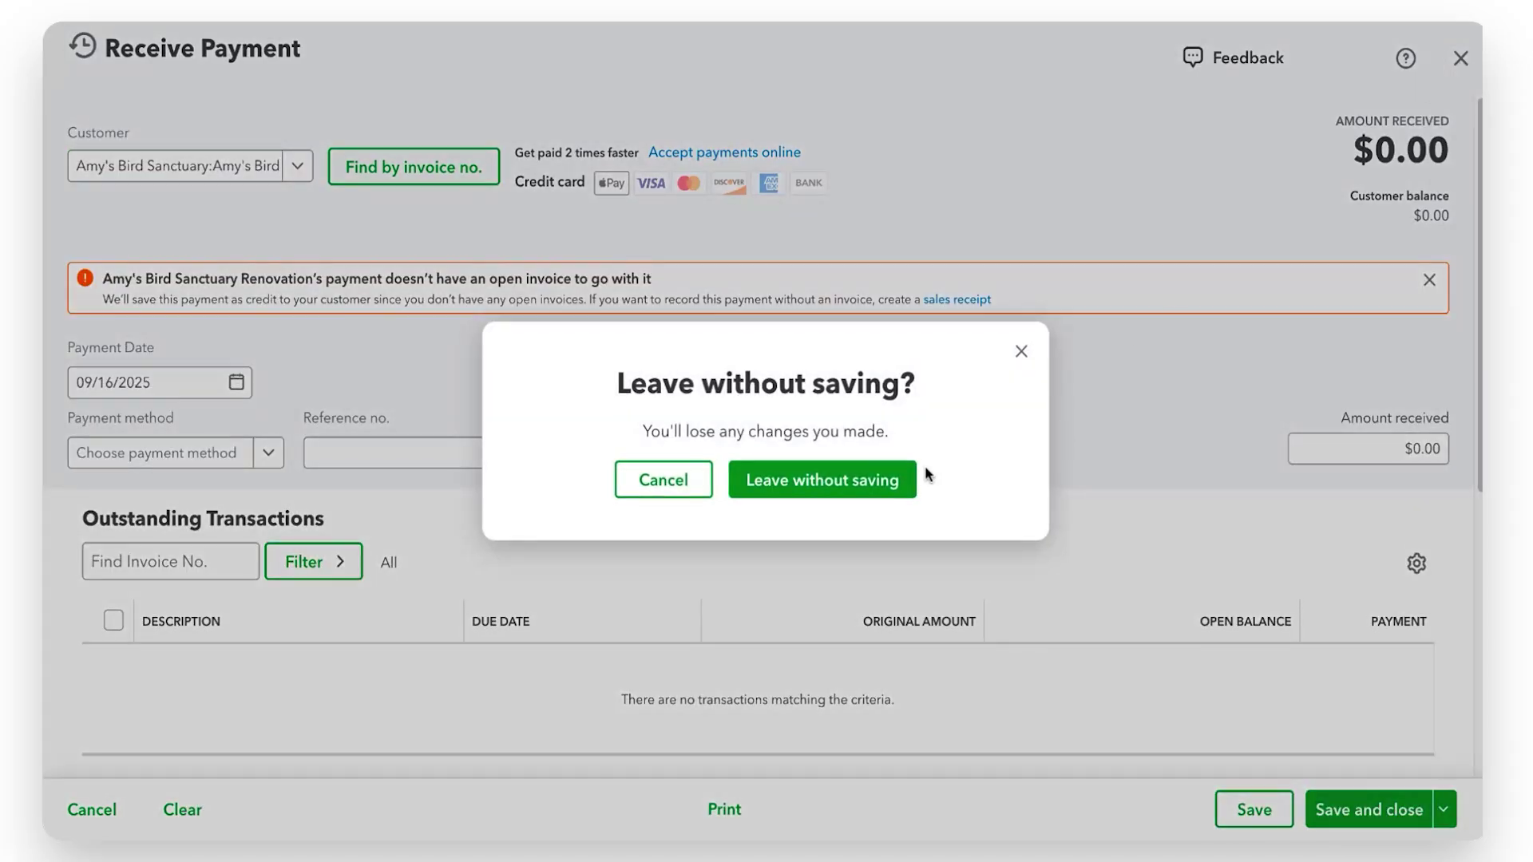
click(883, 478)
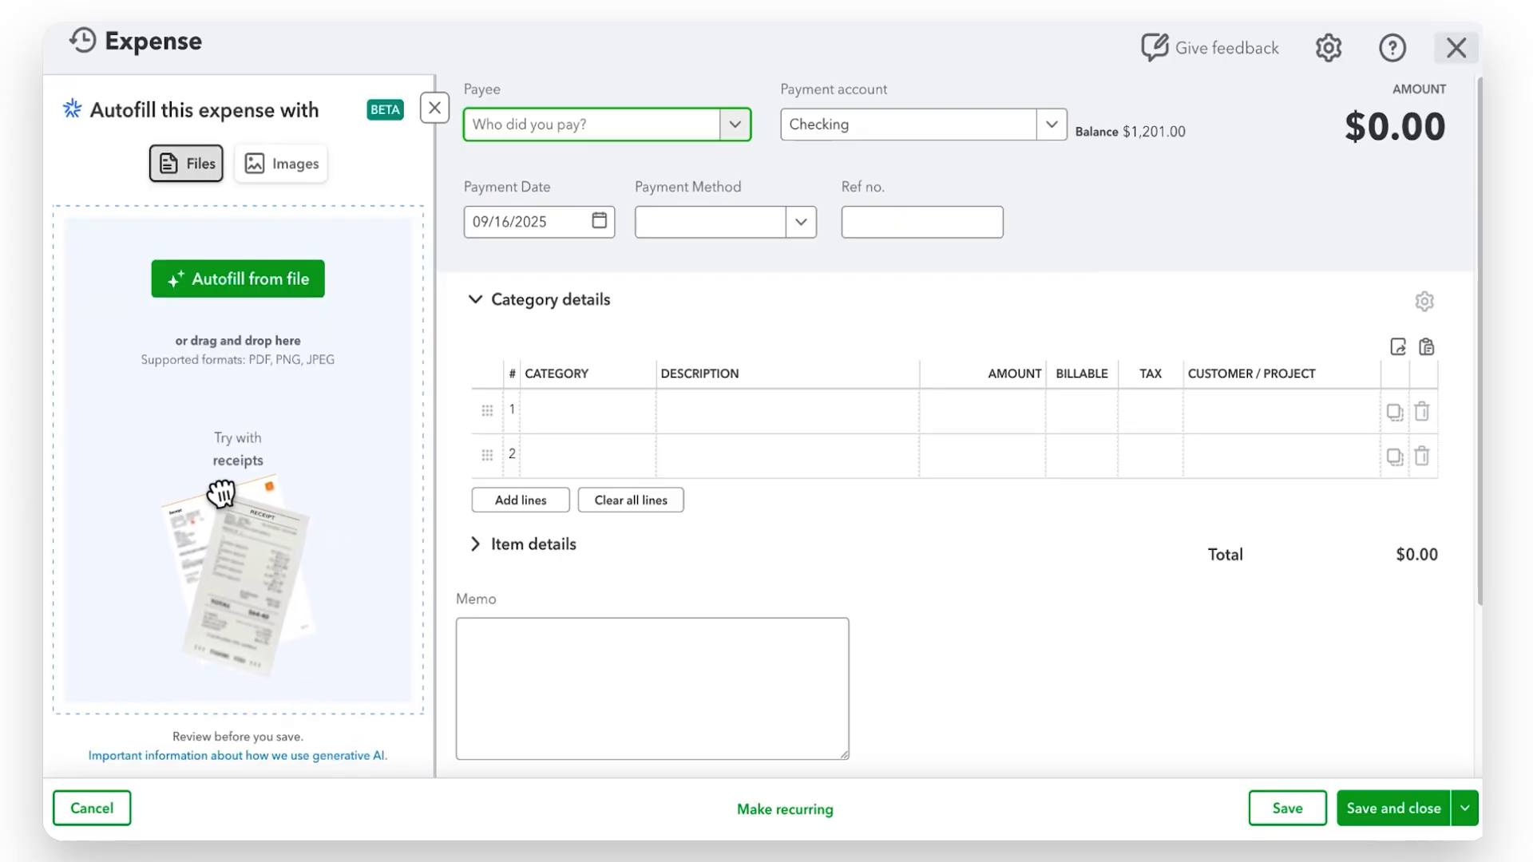
click(1456, 47)
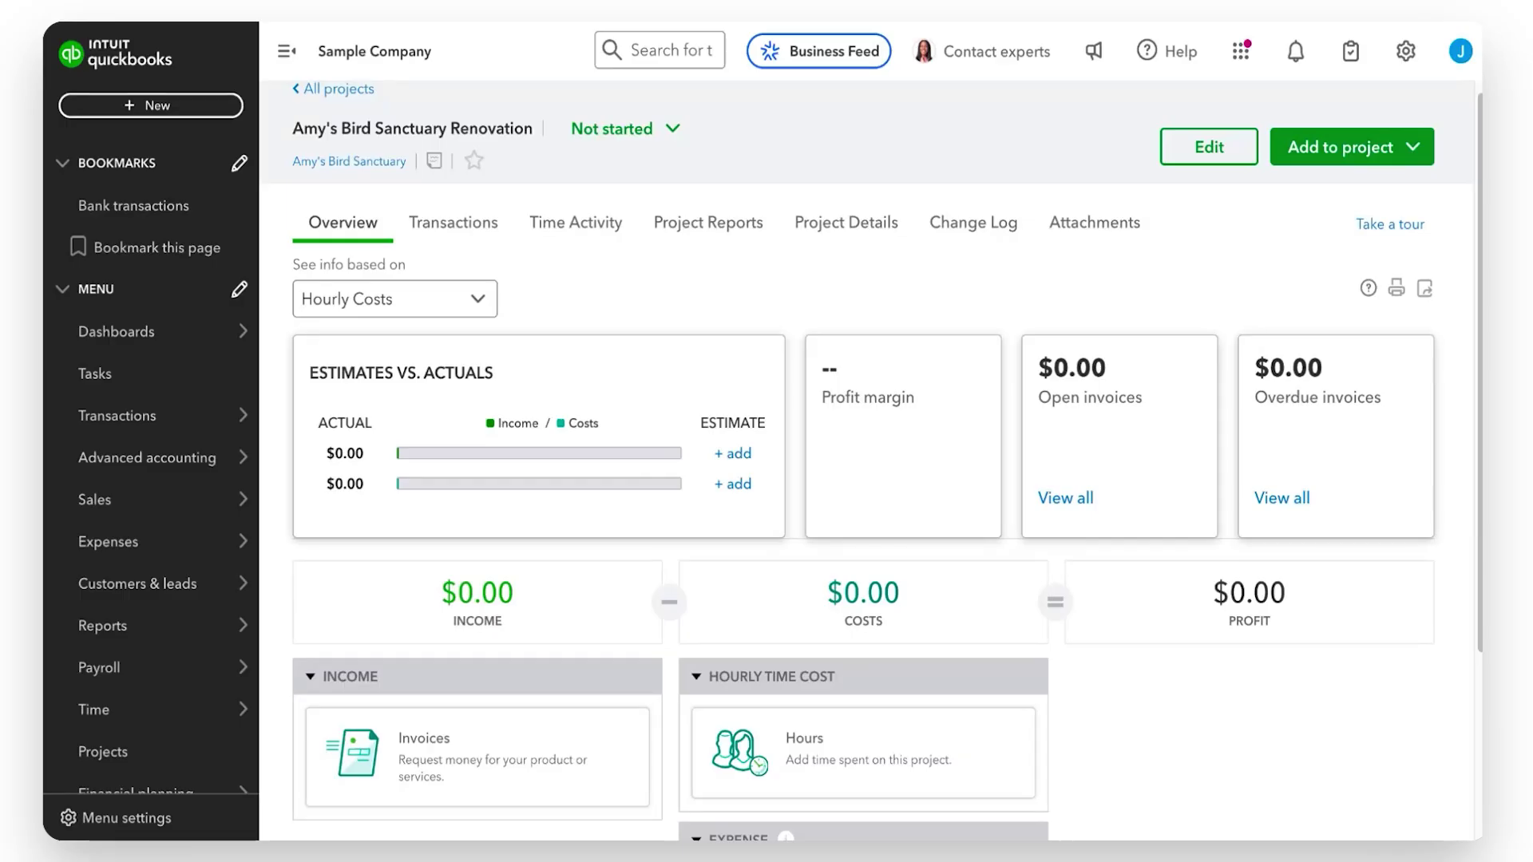
Check the cost basis options of the project overview, and view the project's transactions and time activity
click(460, 313)
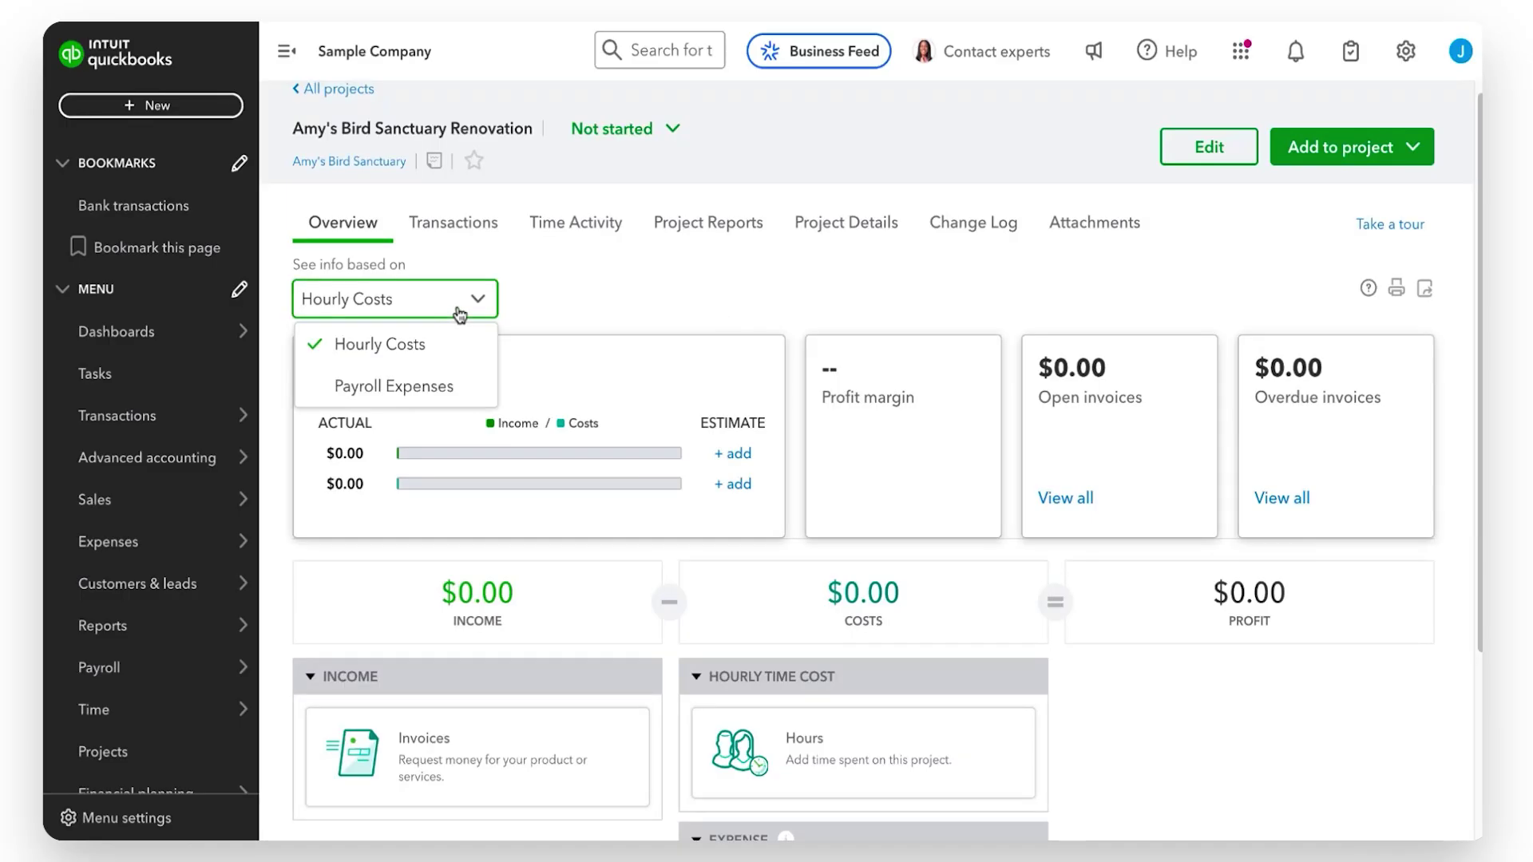
click(615, 292)
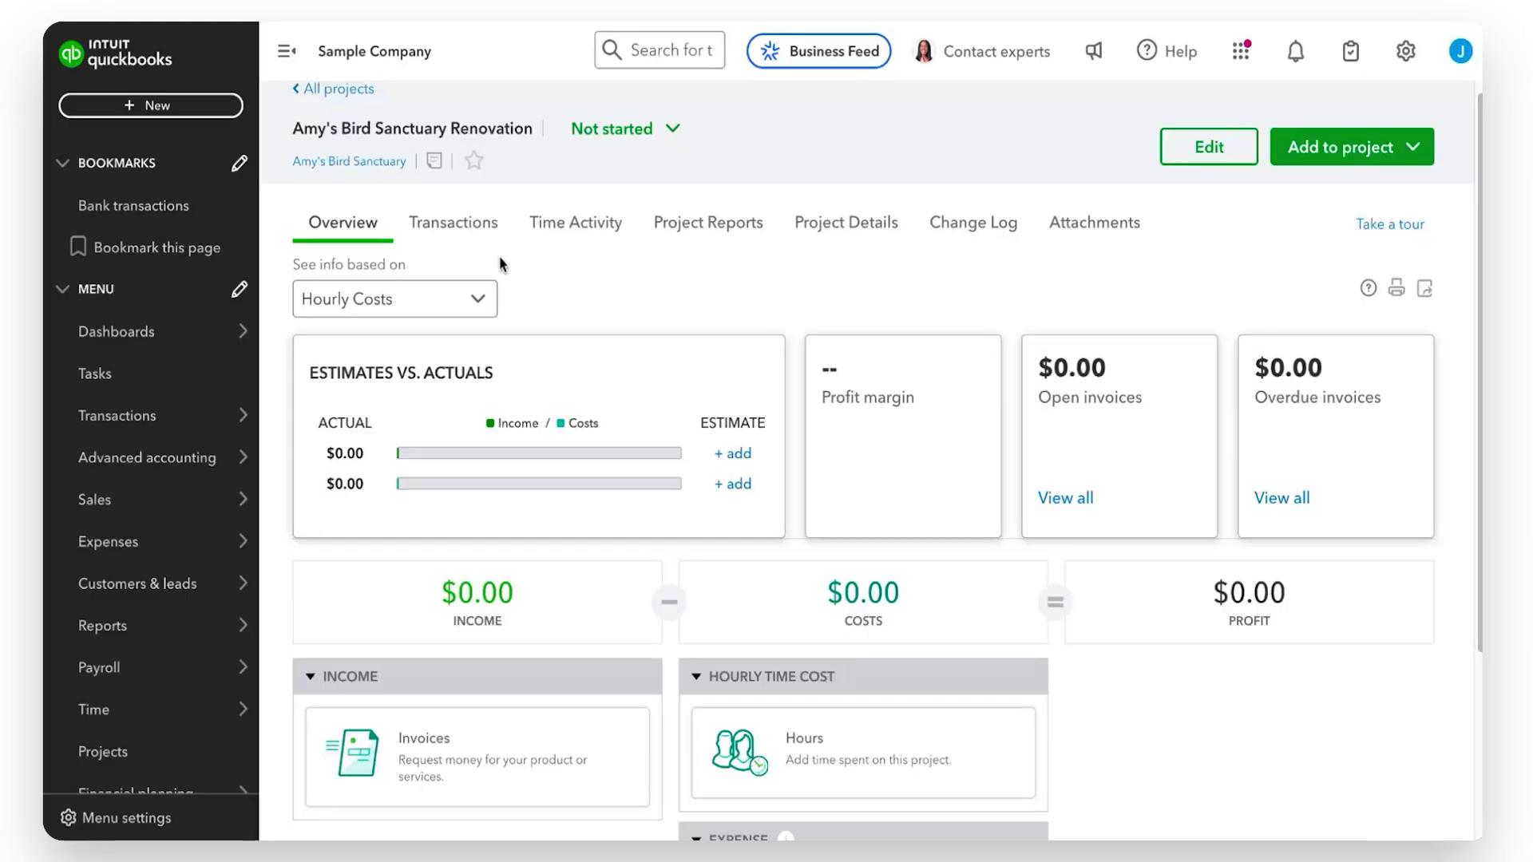
click(450, 237)
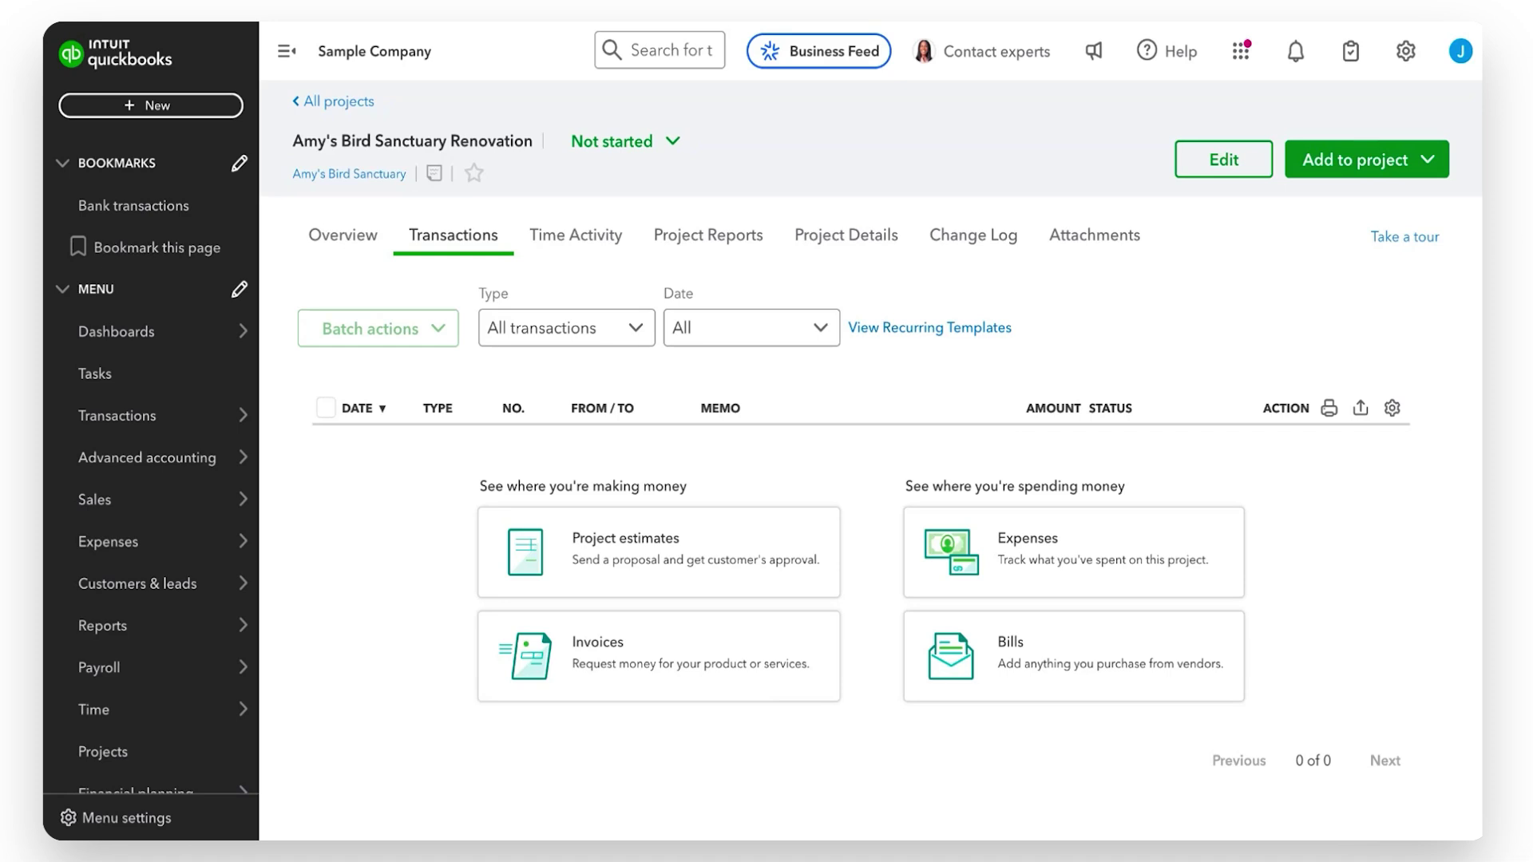
click(605, 254)
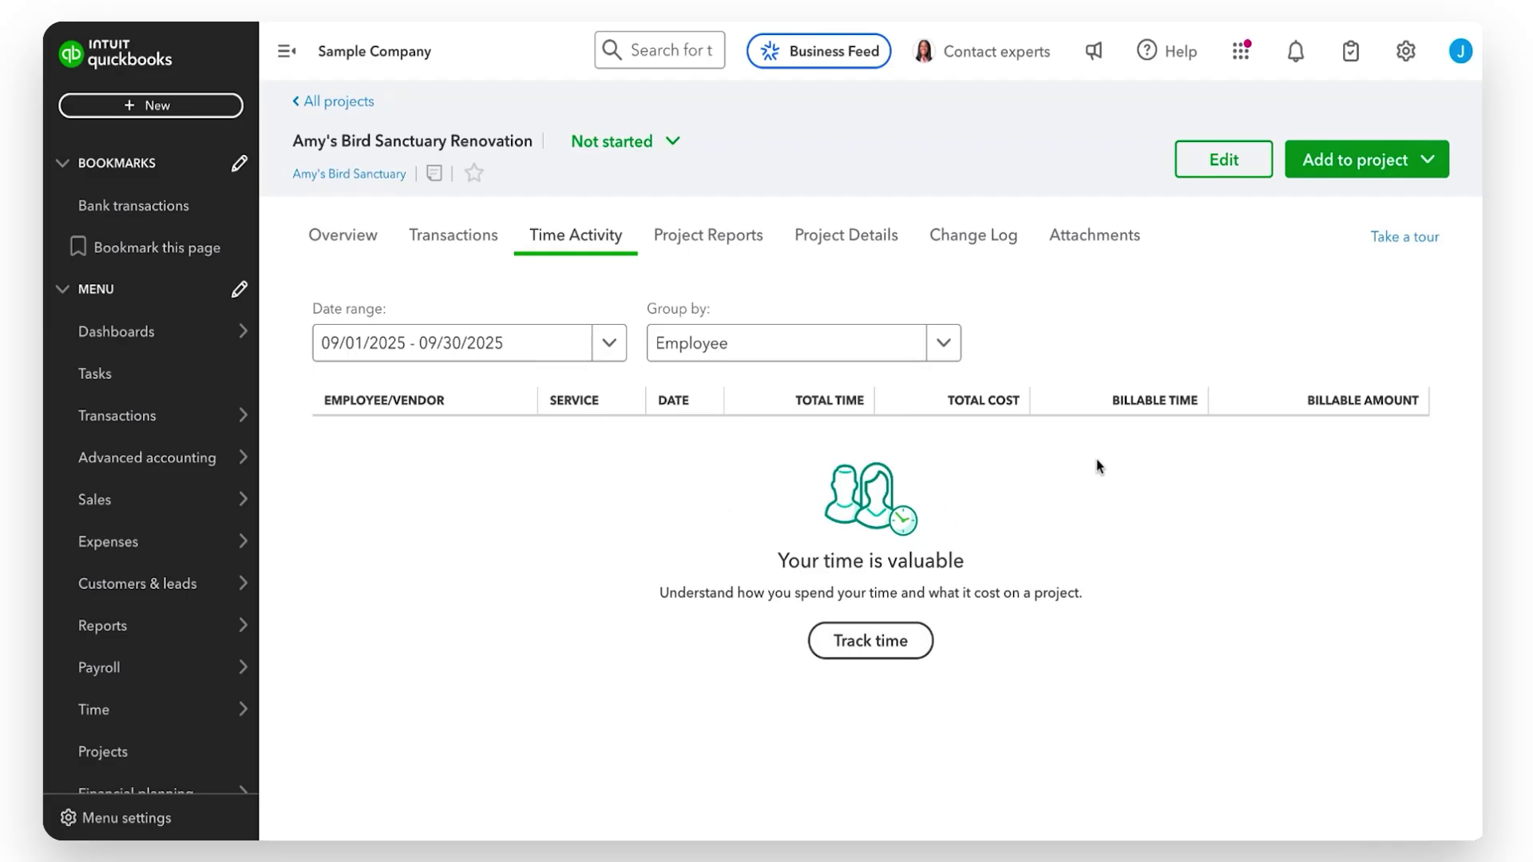
Review the reports available for the renovation project and for all projects
click(738, 242)
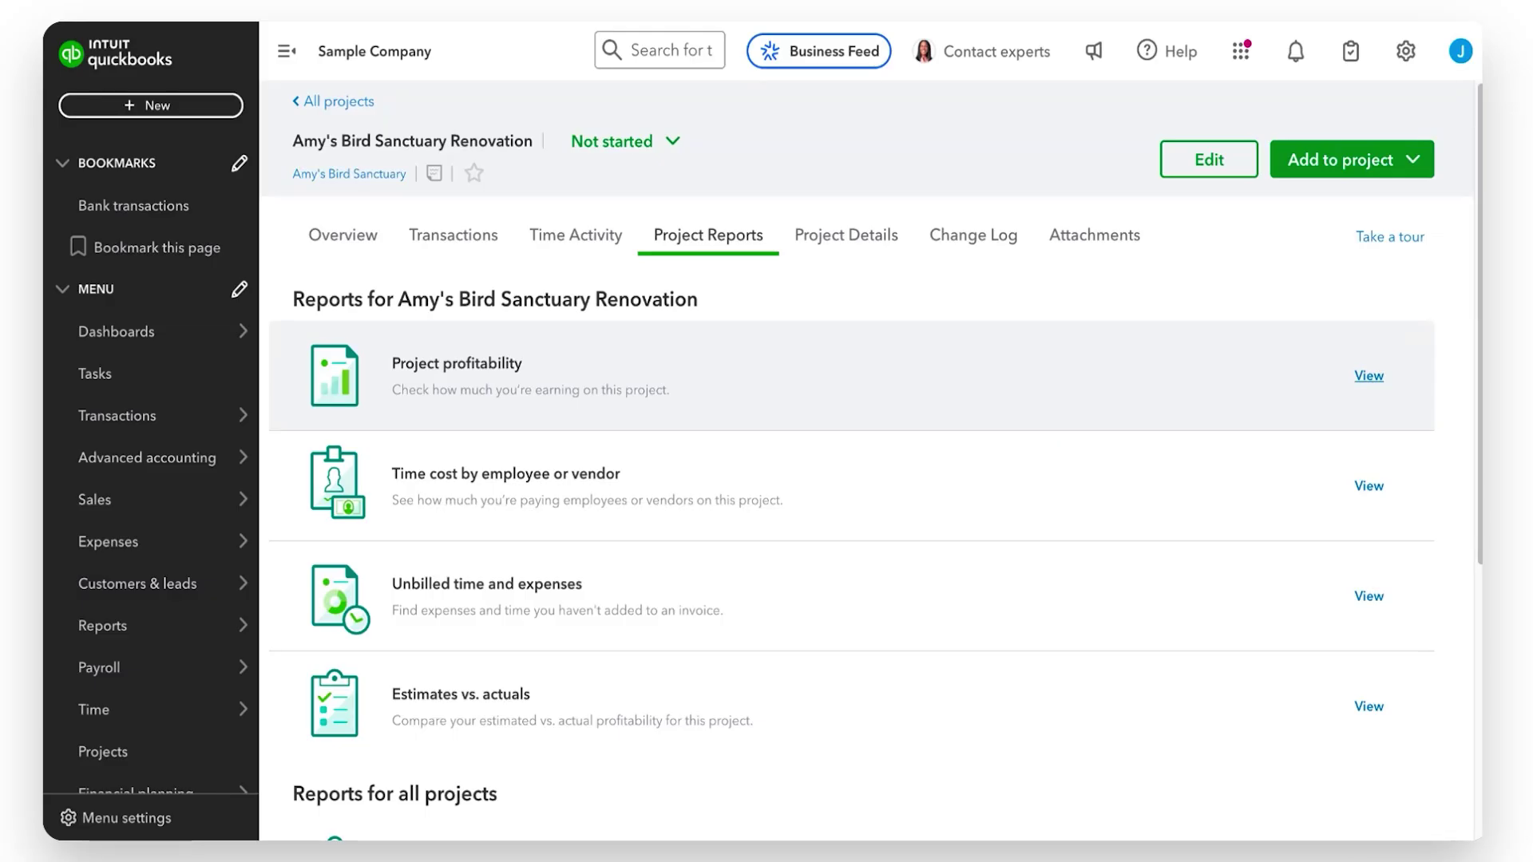
scroll(866, 461, down, 2)
scroll(866, 461, down, 1)
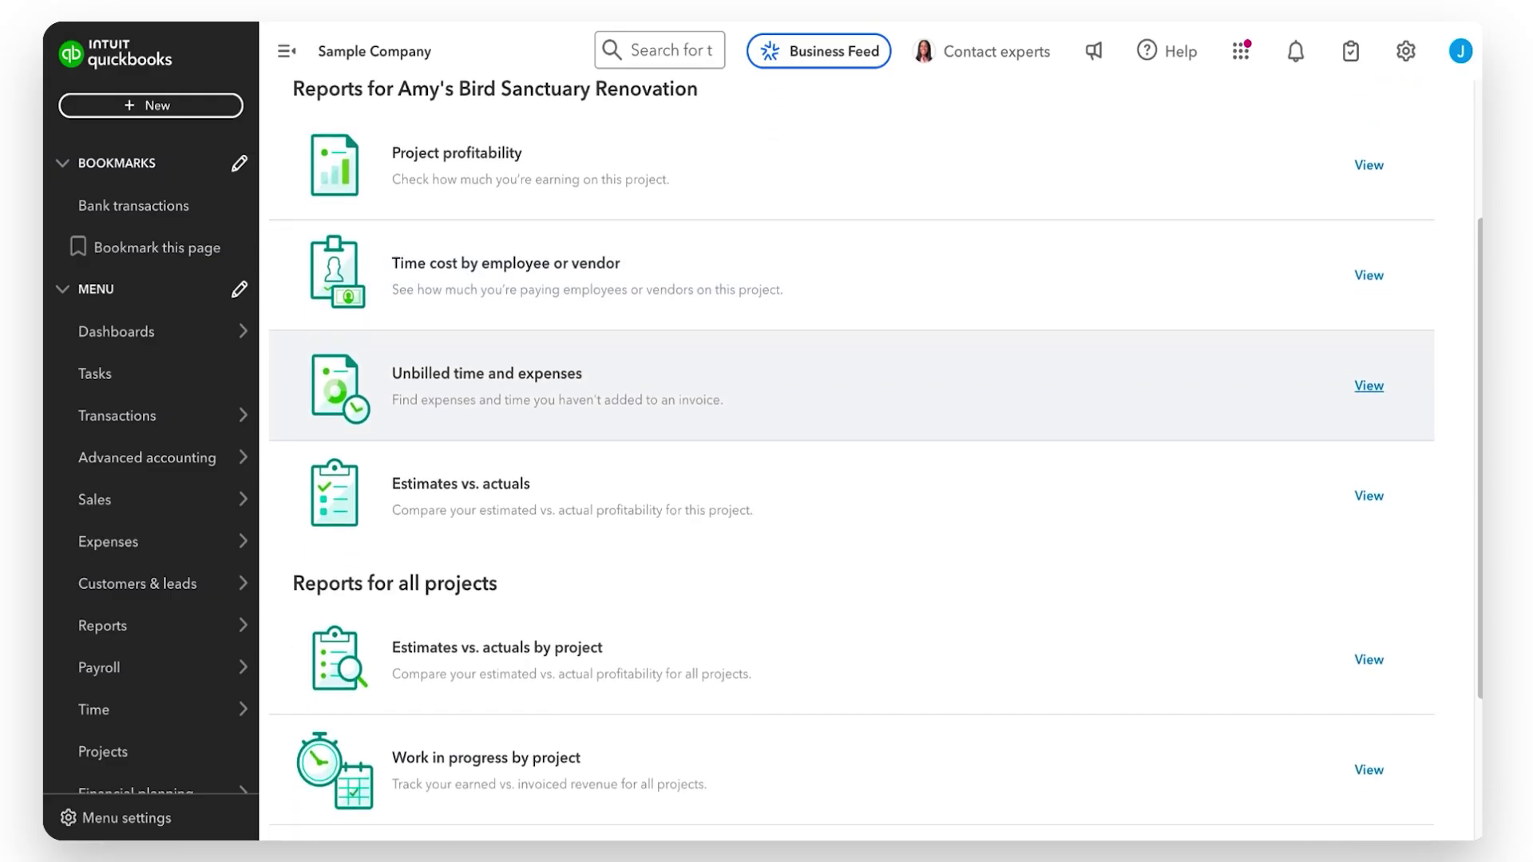
scroll(865, 447, down, 1)
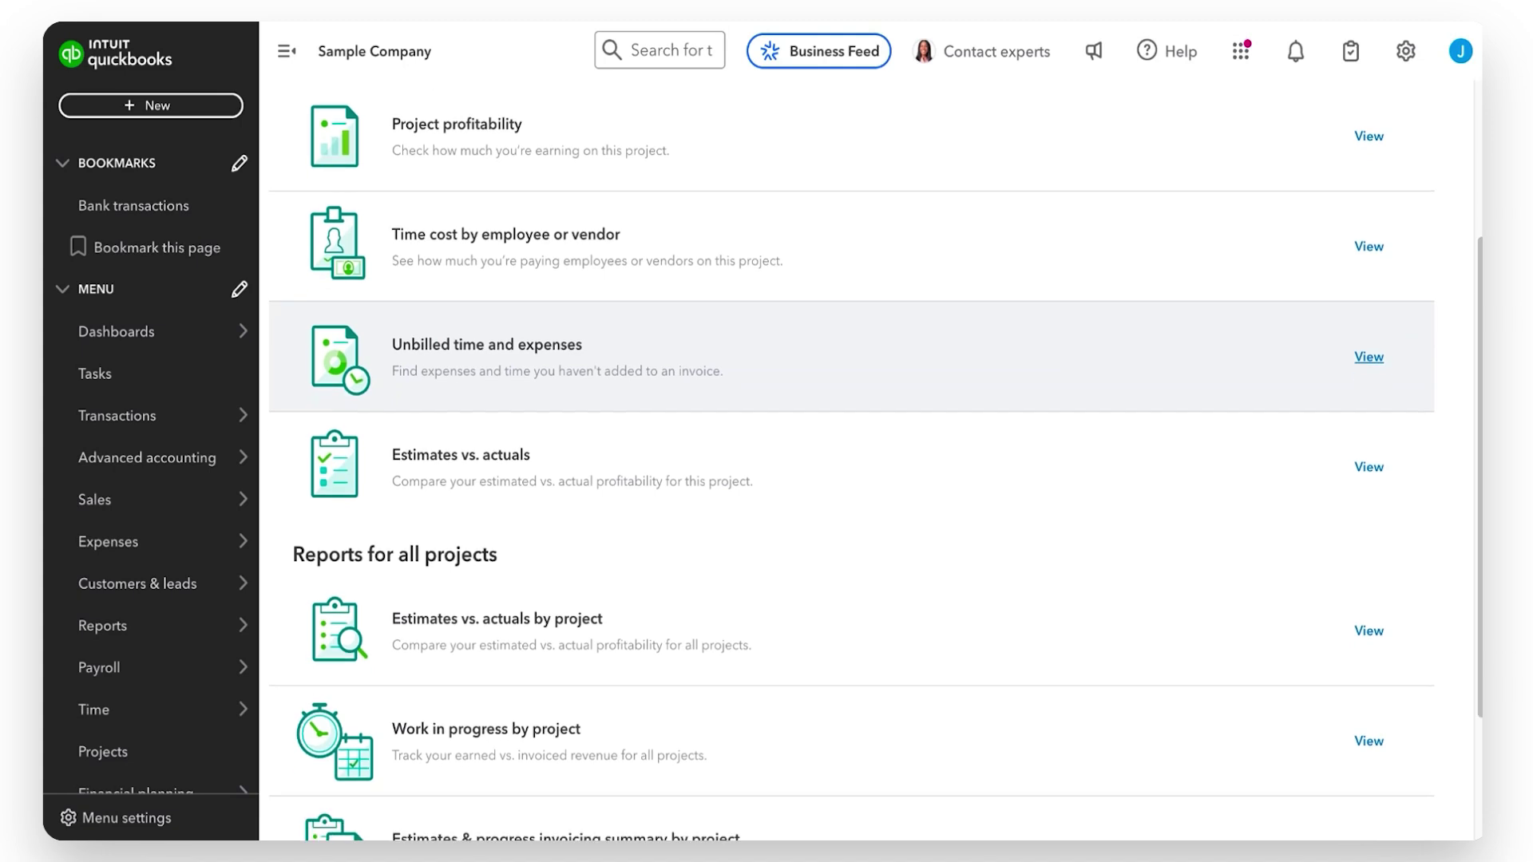
scroll(866, 447, down, 1)
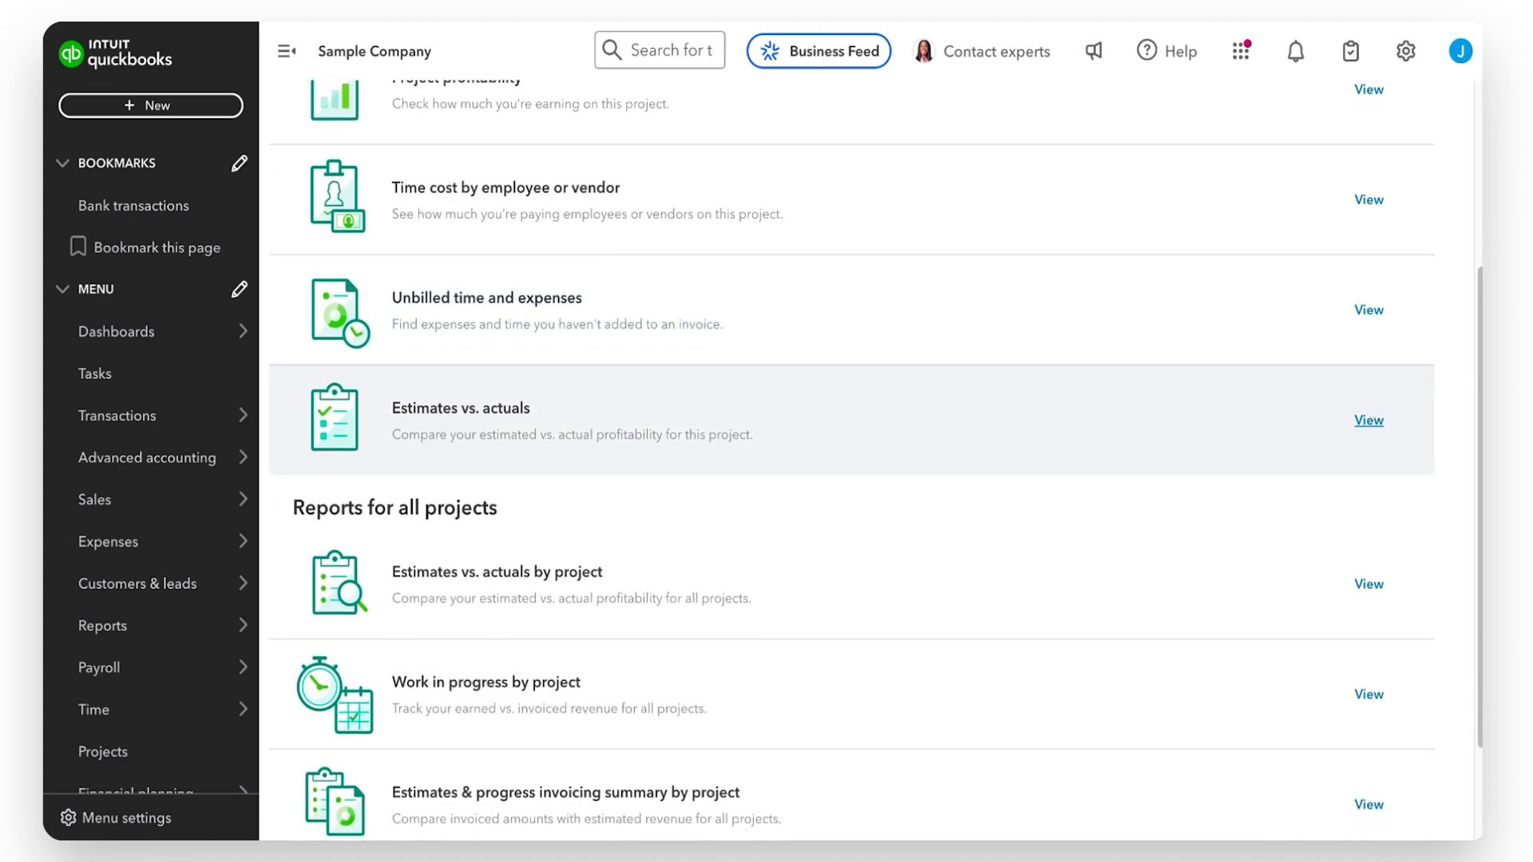
scroll(865, 447, up, 4)
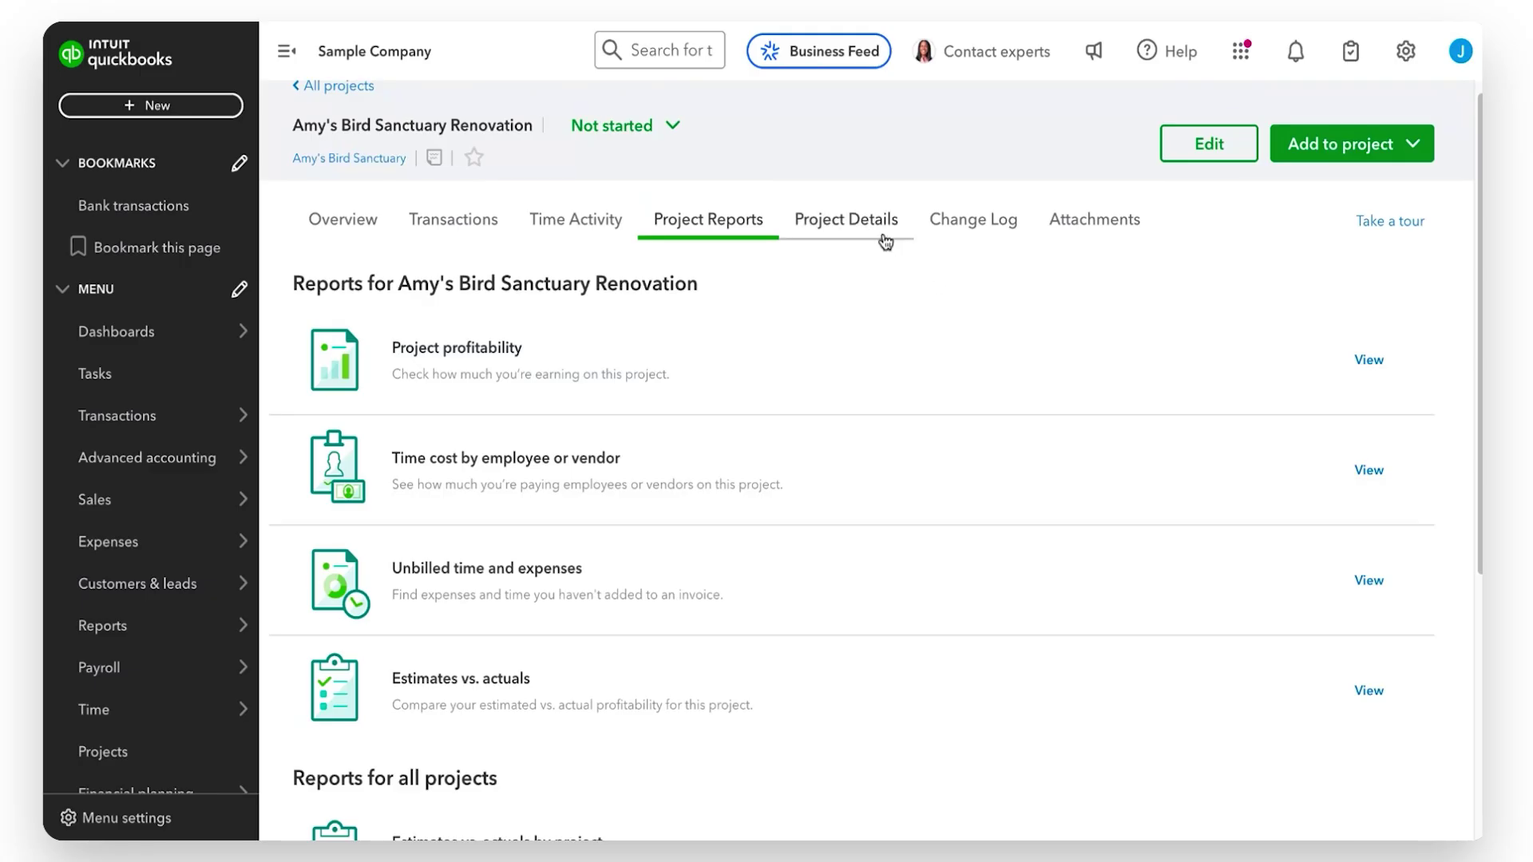
Review the project's details, change log and attachments, and return to its overview
click(883, 238)
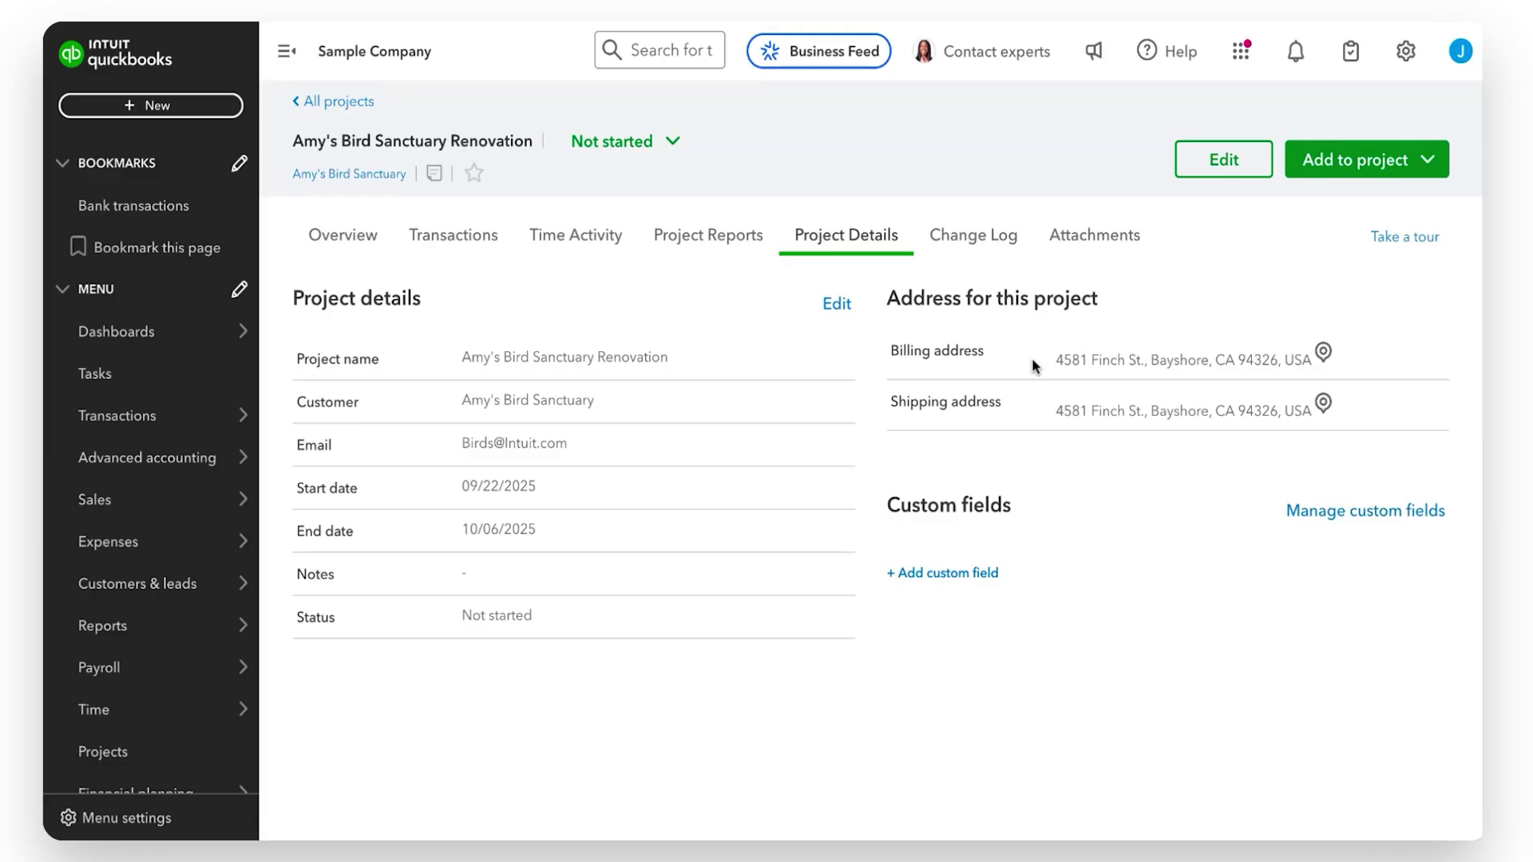
click(990, 244)
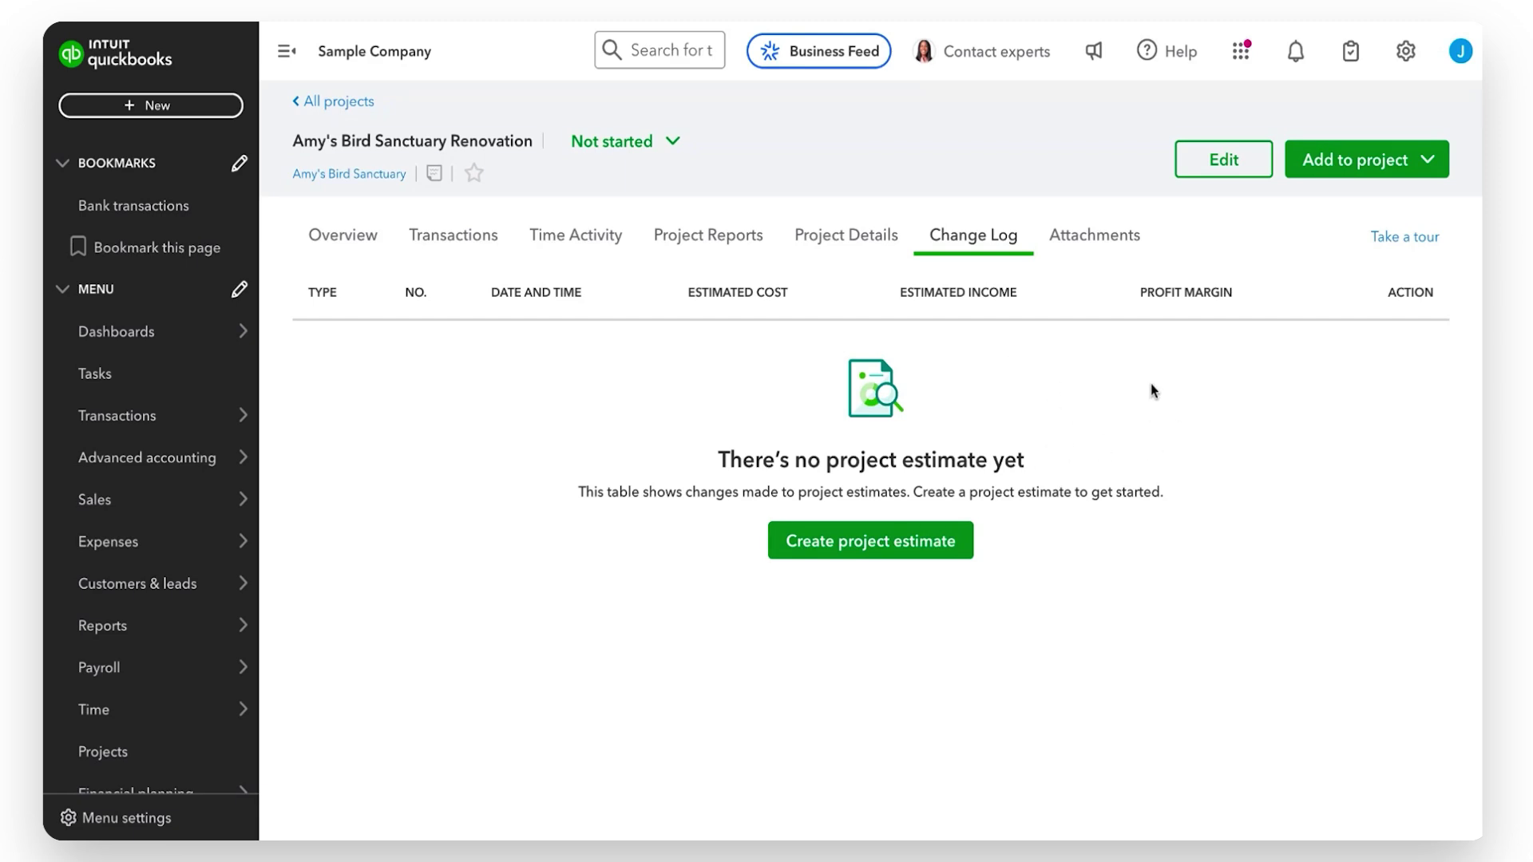
click(1118, 240)
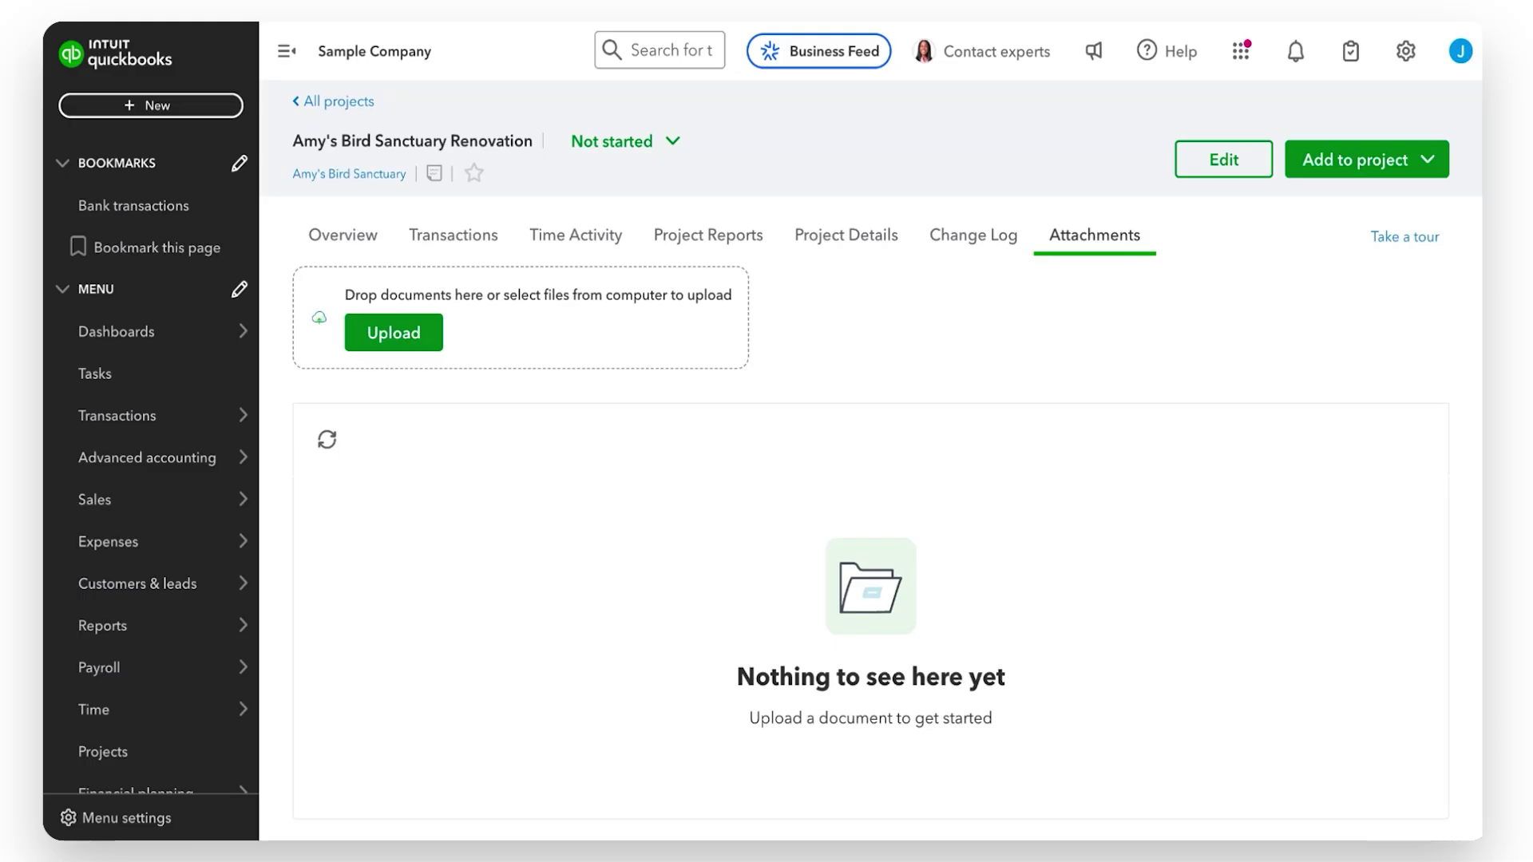
click(368, 251)
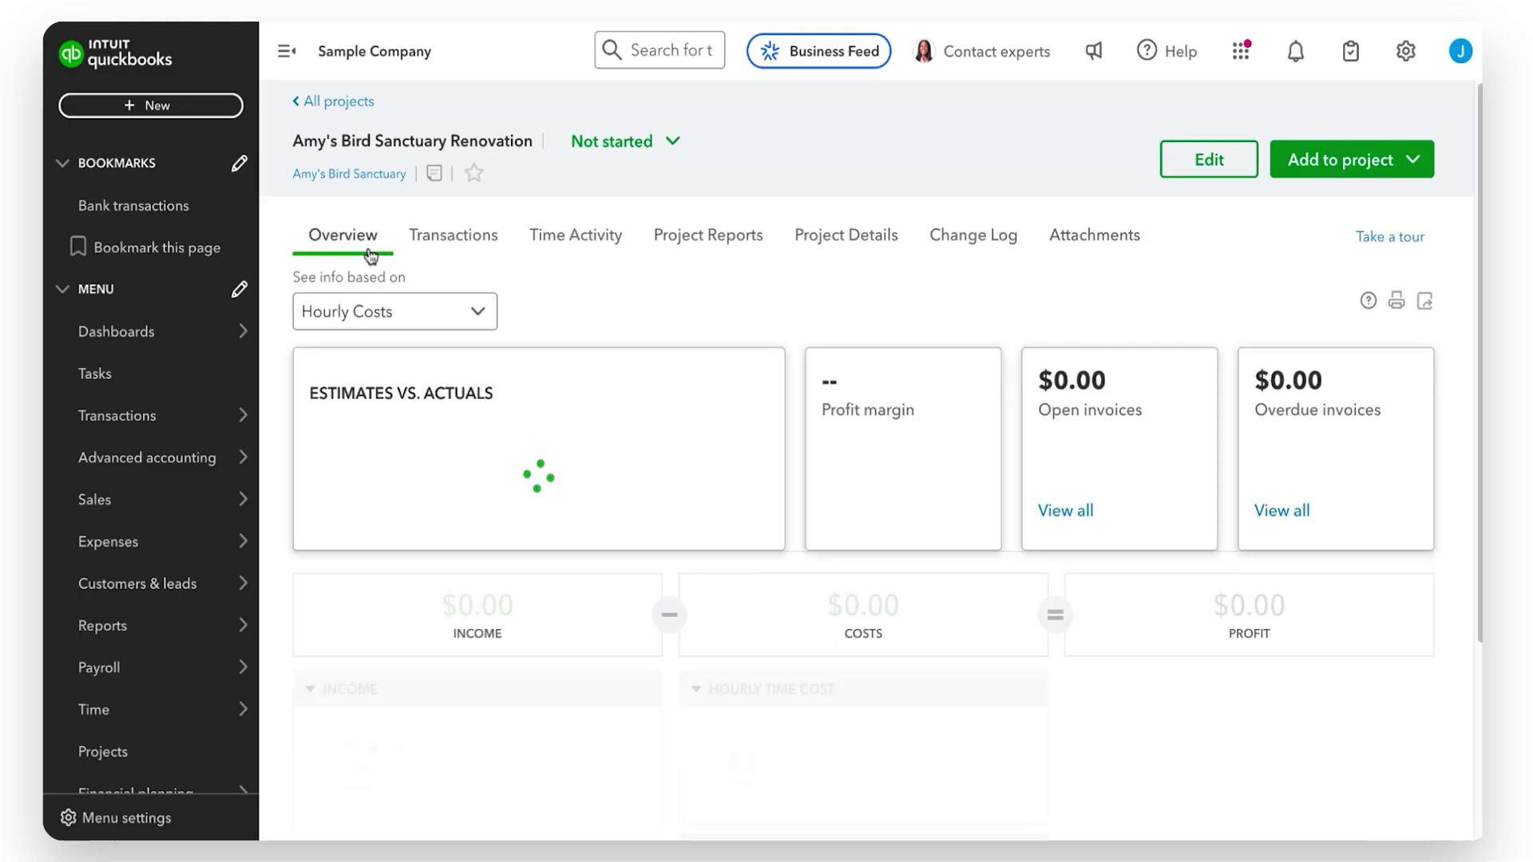